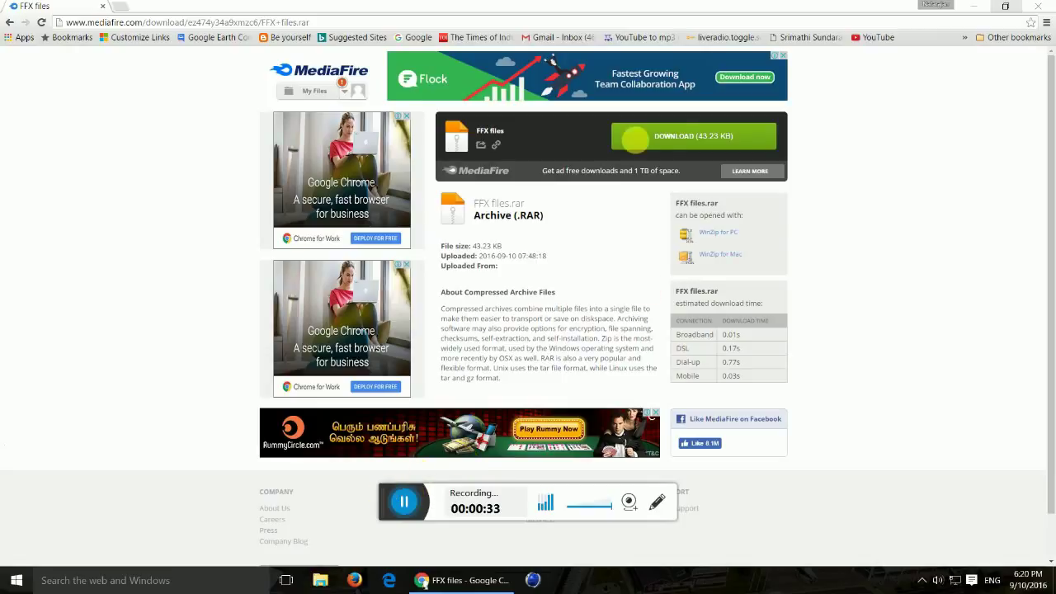
# Step: Download the FFX files.rar archive (43.23 KB) from its MediaFire page
pyautogui.click(706, 150)
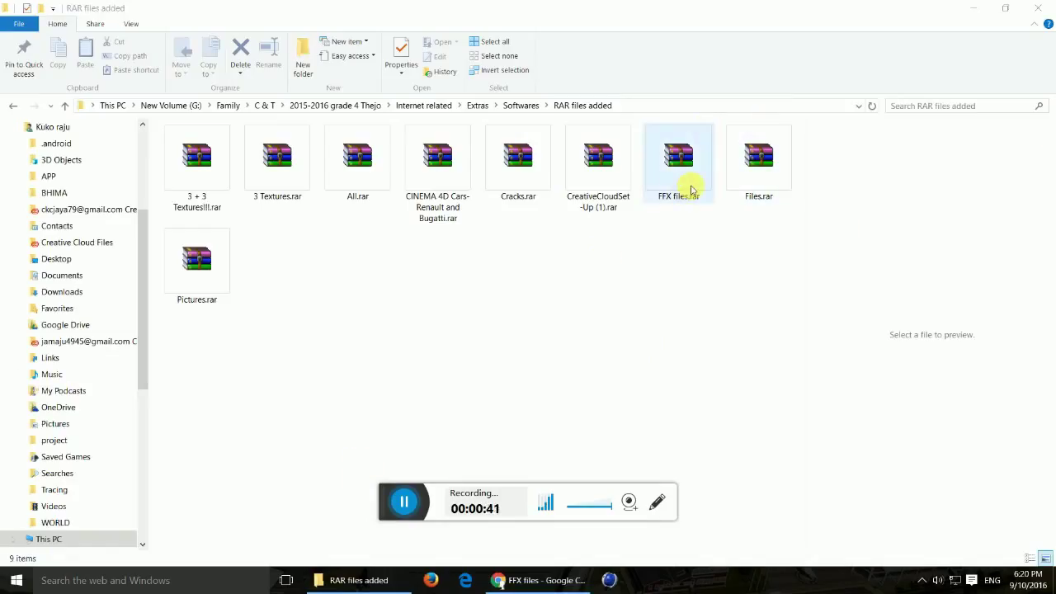
# Step: Extract FFX files.rar here, unpacking its eight .ffx presets into the folder
pyautogui.moveTo(686, 179)
pyautogui.mouseDown()
pyautogui.moveTo(404, 248)
pyautogui.moveTo(633, 245)
pyautogui.moveTo(611, 262)
pyautogui.moveTo(668, 188)
pyautogui.mouseUp()
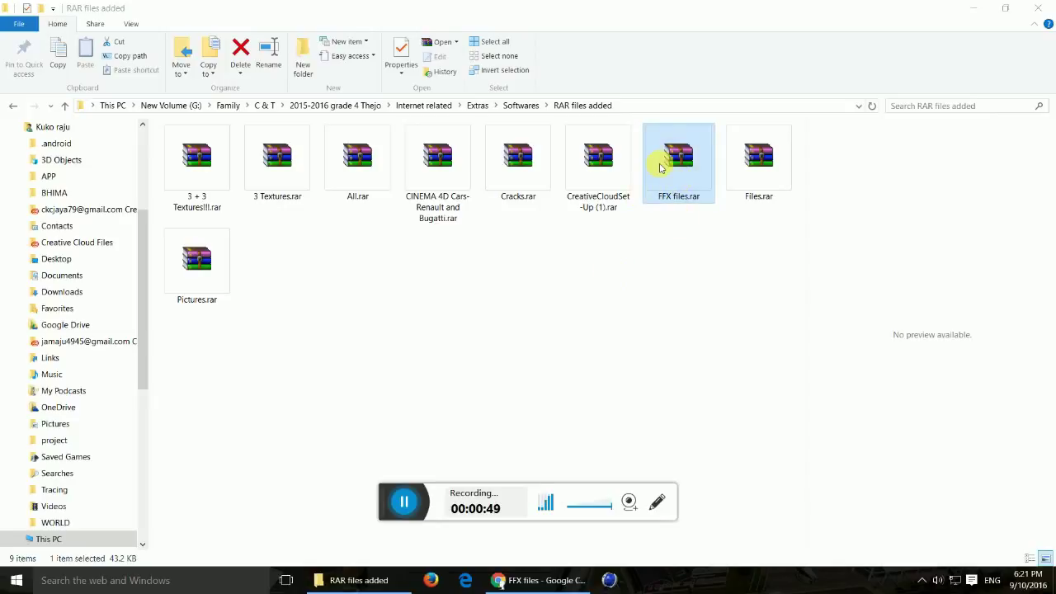
pyautogui.doubleClick(663, 165)
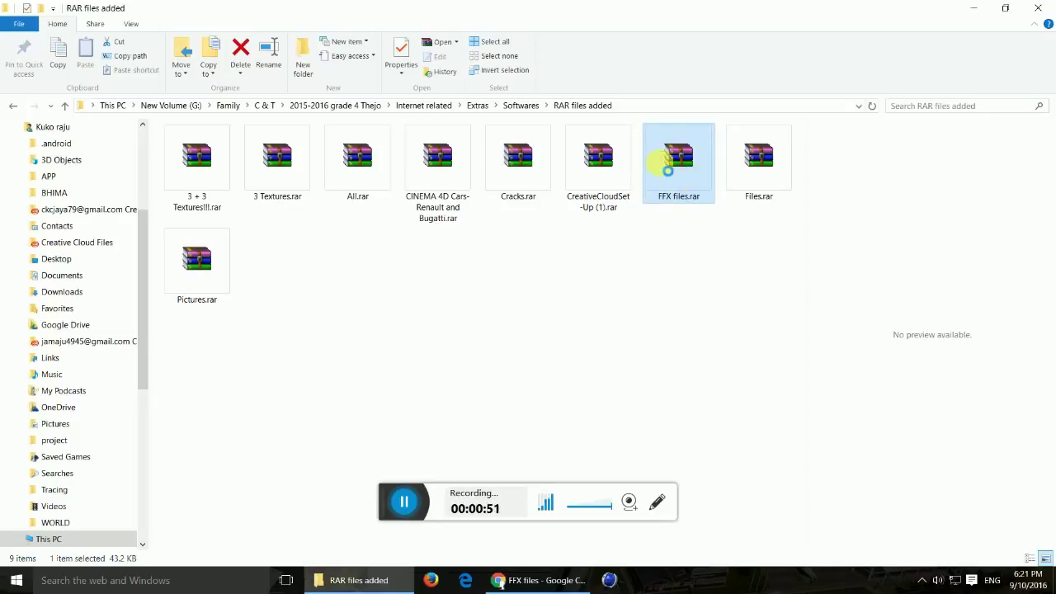
pyautogui.rightClick(662, 165)
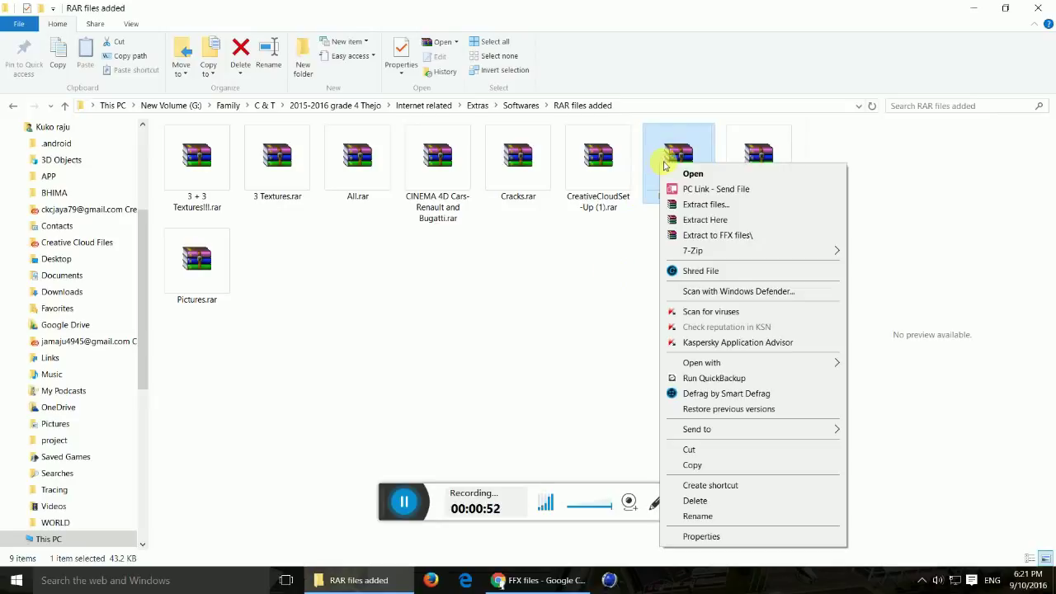
pyautogui.click(707, 219)
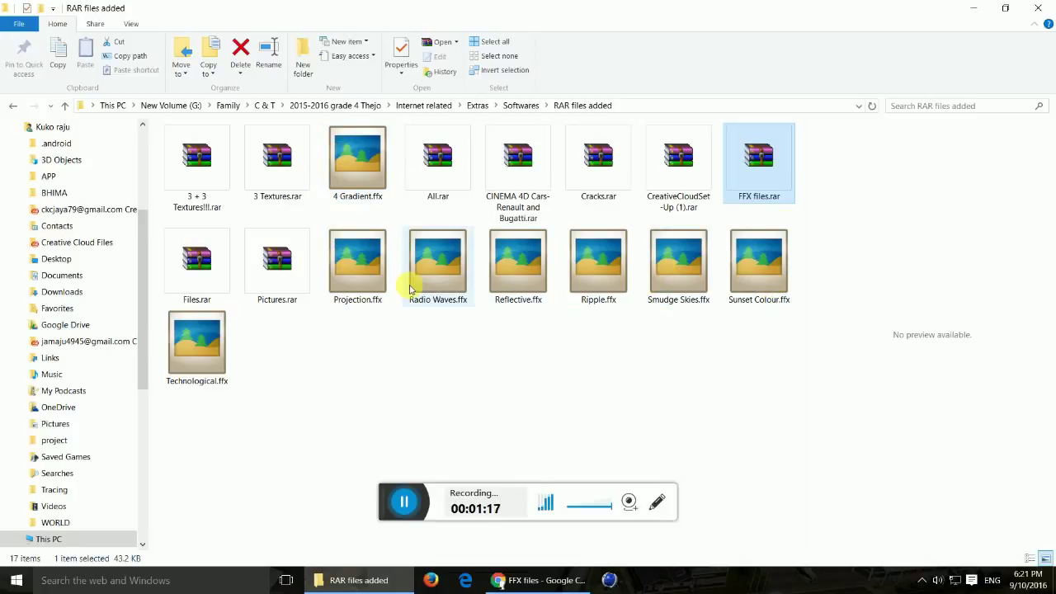
pyautogui.click(365, 182)
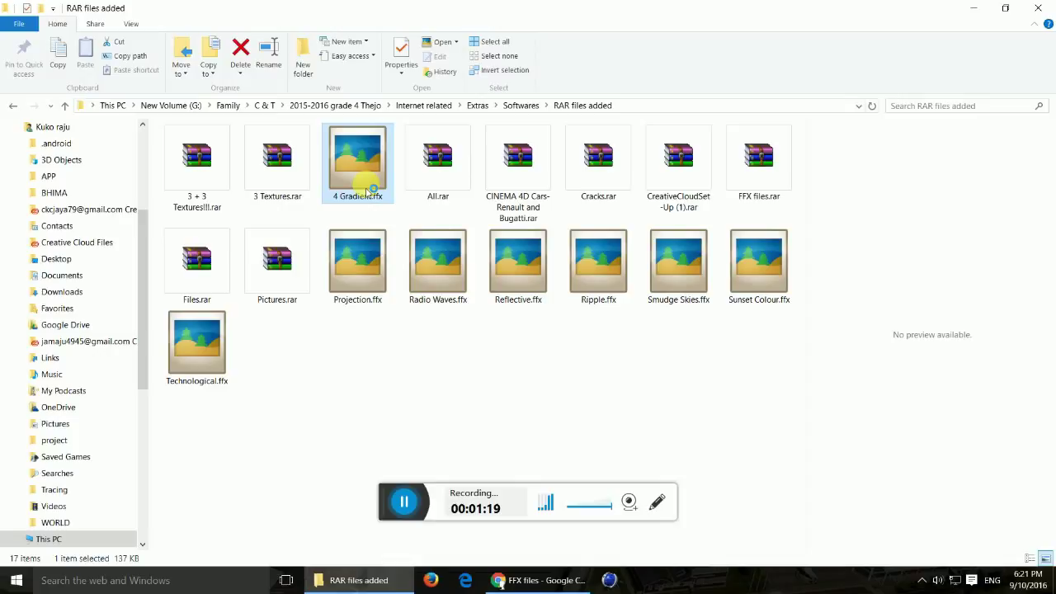
pyautogui.doubleClick(365, 180)
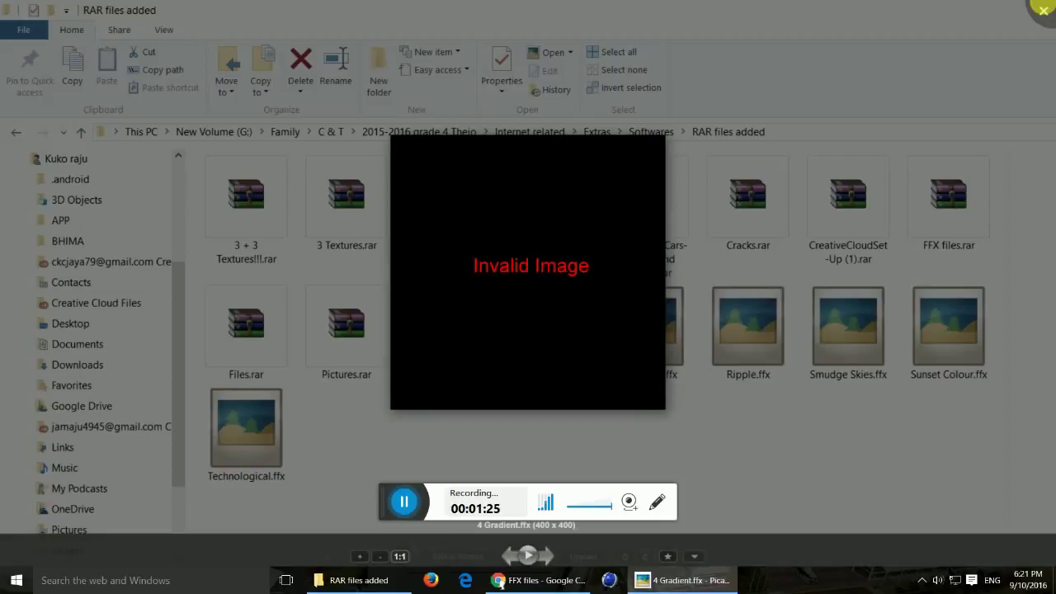
pyautogui.click(358, 188)
pyautogui.click(388, 261)
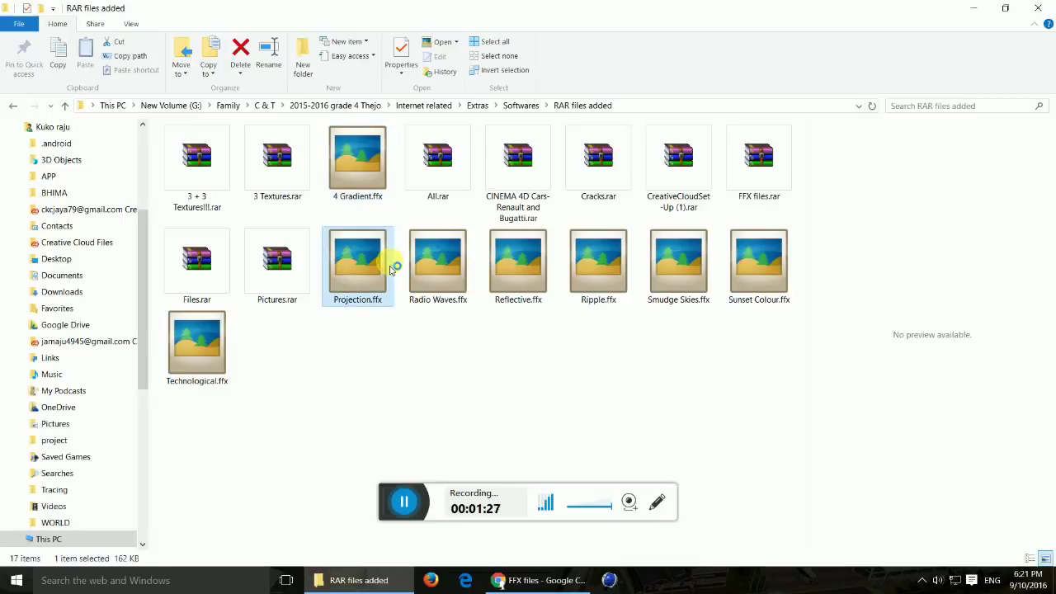
pyautogui.doubleClick(391, 269)
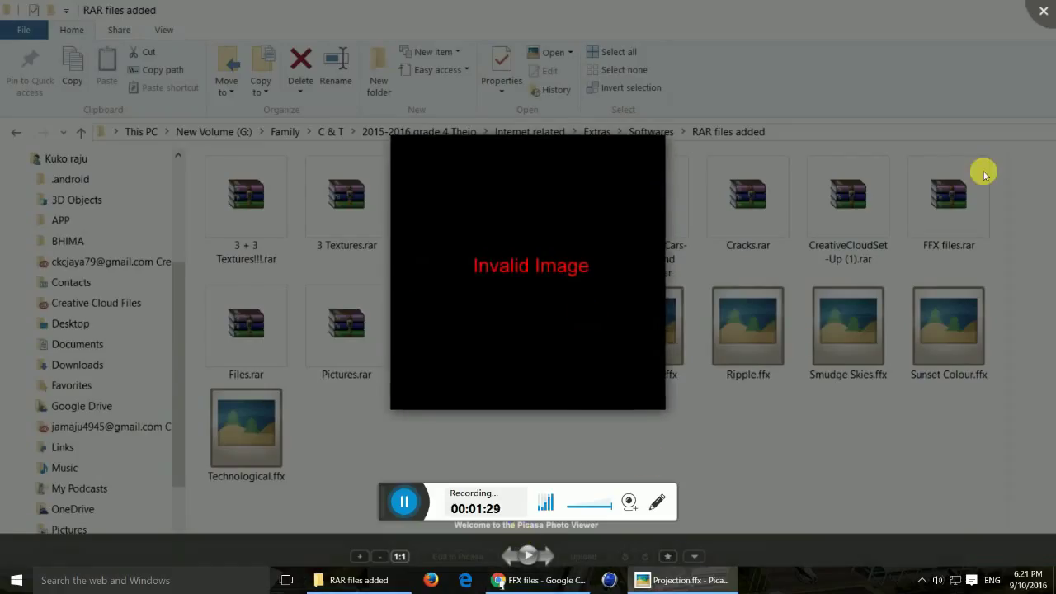
pyautogui.click(1043, 11)
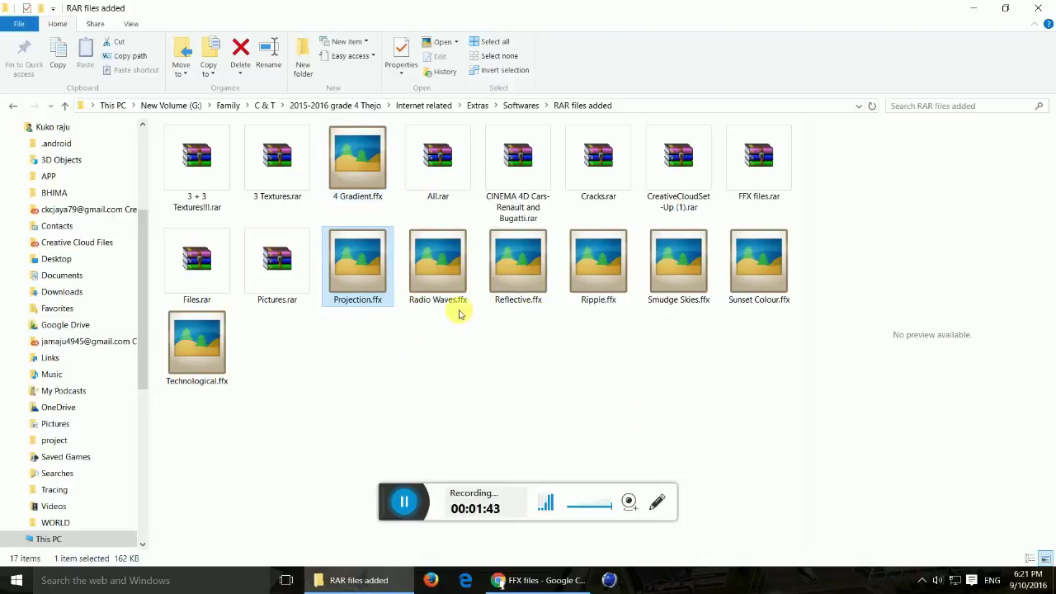
# Step: Deselect the extracted files and close the File Explorer window
pyautogui.click(476, 379)
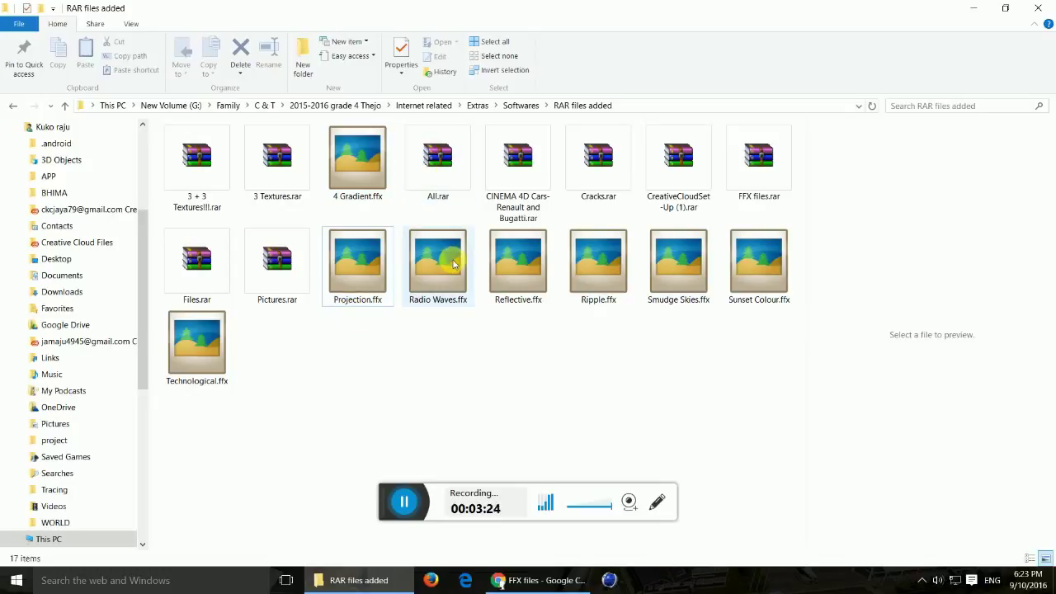
pyautogui.moveTo(393, 281)
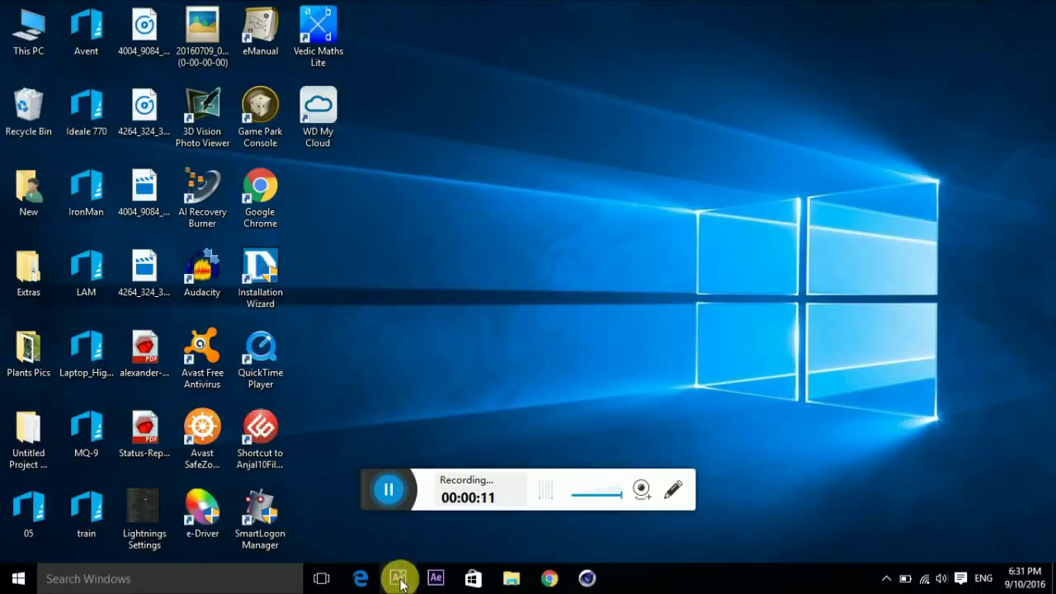
# Step: Open File Explorer with Win+E and go to the Own folder under Quick access
pyautogui.moveTo(401, 584); pyautogui.dragTo(433, 589)
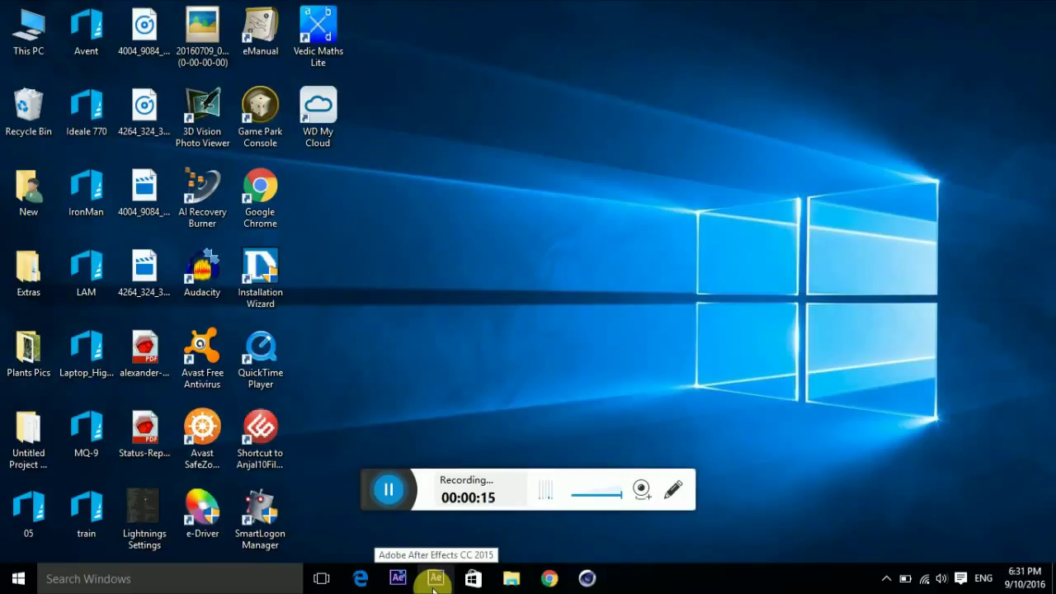
pyautogui.moveTo(427, 588); pyautogui.dragTo(399, 584)
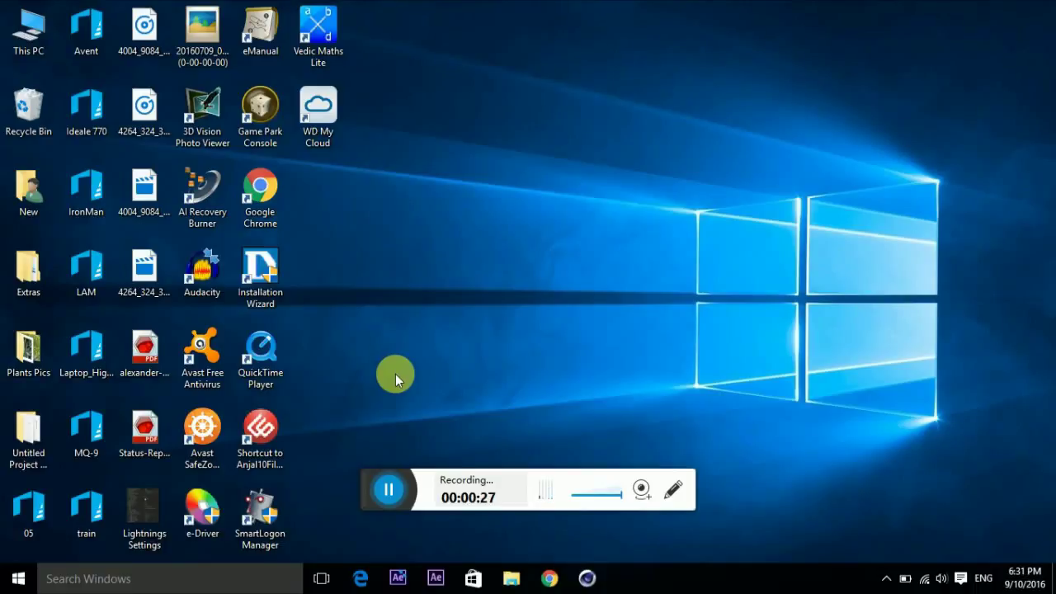
pyautogui.press('super+e')
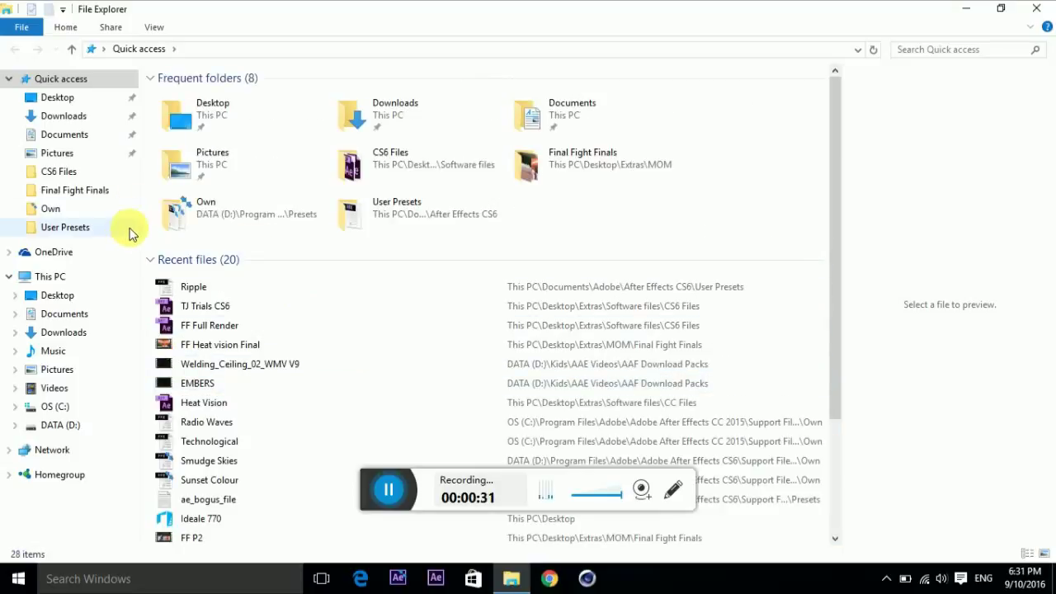
pyautogui.click(72, 211)
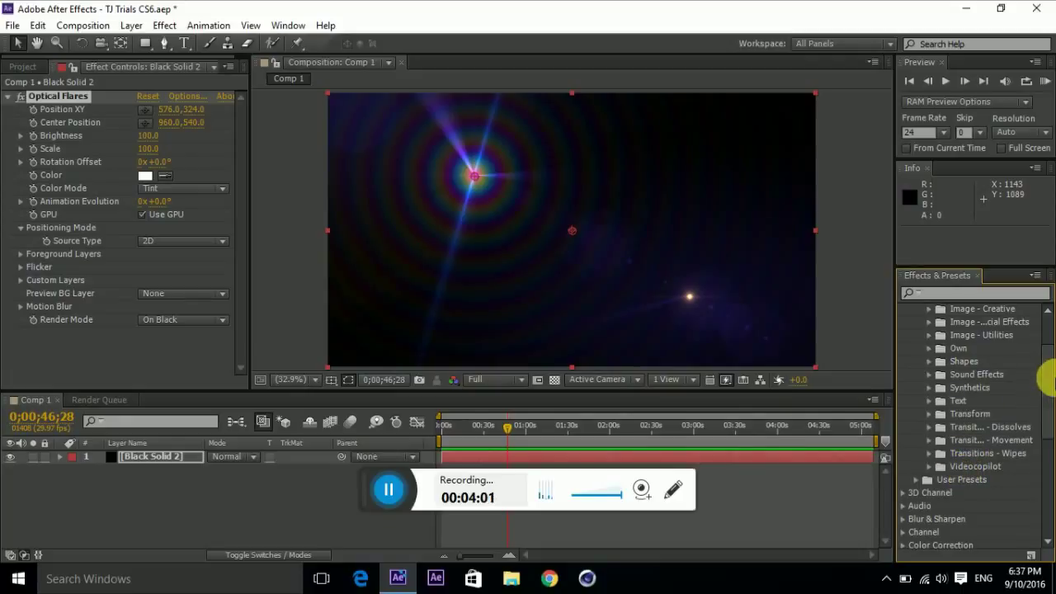
# Step: Move the flare centre around the viewer, then delete Optical Flares from Black Solid 2
pyautogui.moveTo(1049, 373); pyautogui.dragTo(1049, 345)
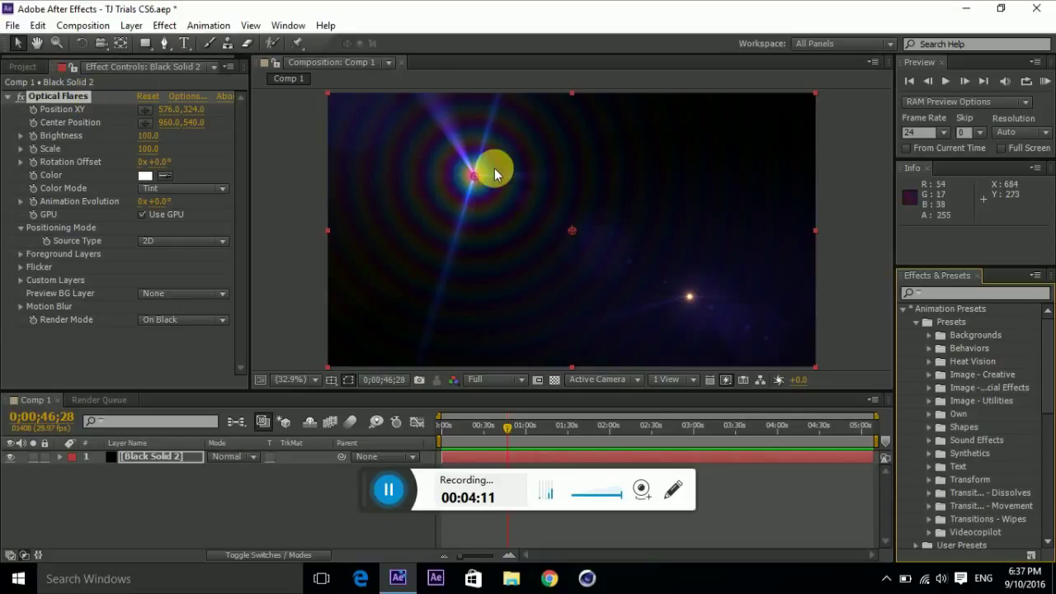
pyautogui.moveTo(479, 180); pyautogui.dragTo(638, 162)
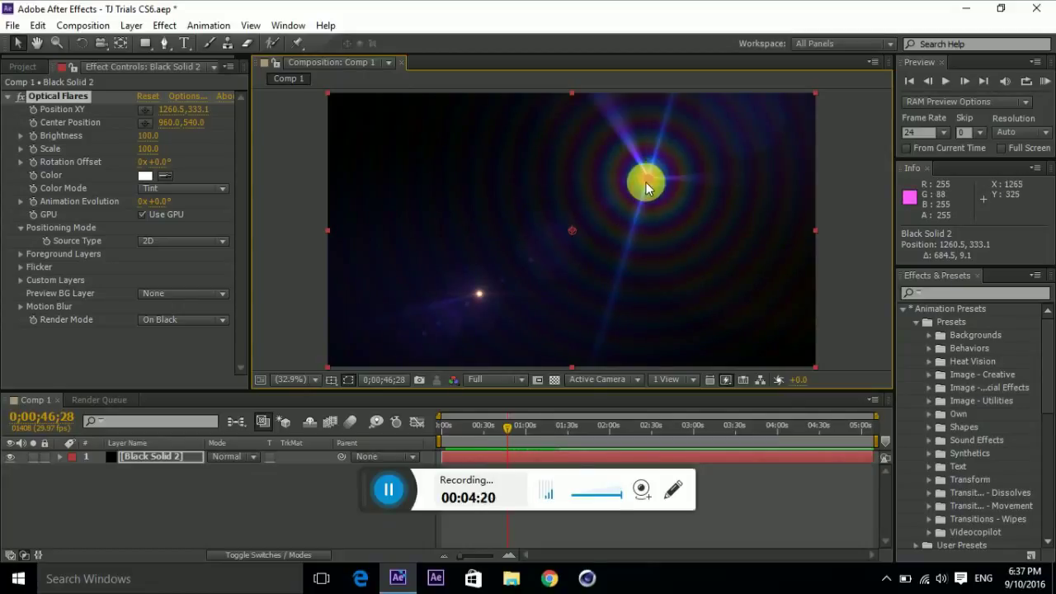
pyautogui.moveTo(646, 183); pyautogui.dragTo(490, 171)
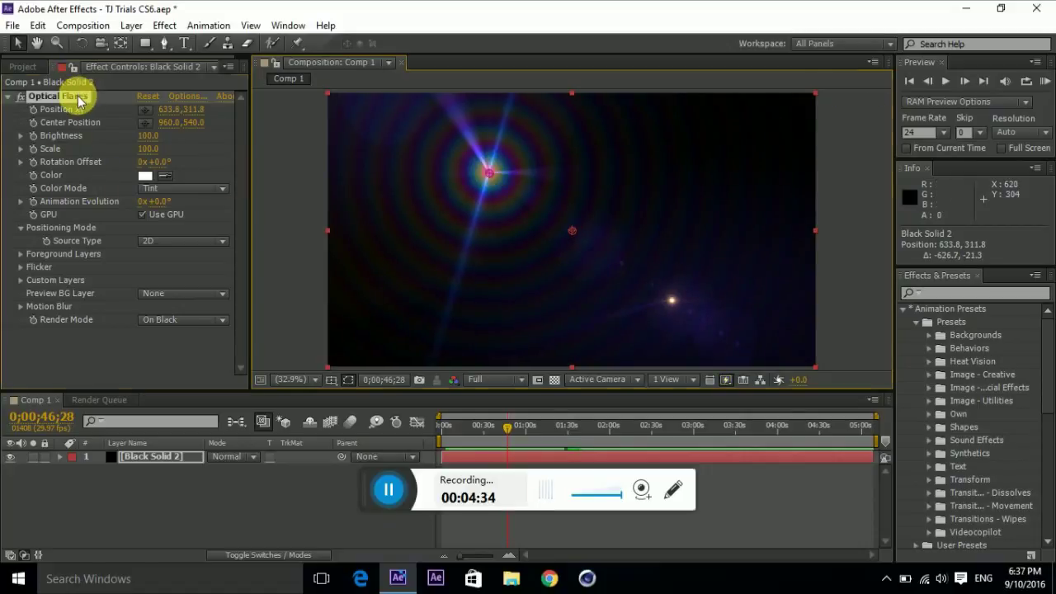
pyautogui.press('Delete')
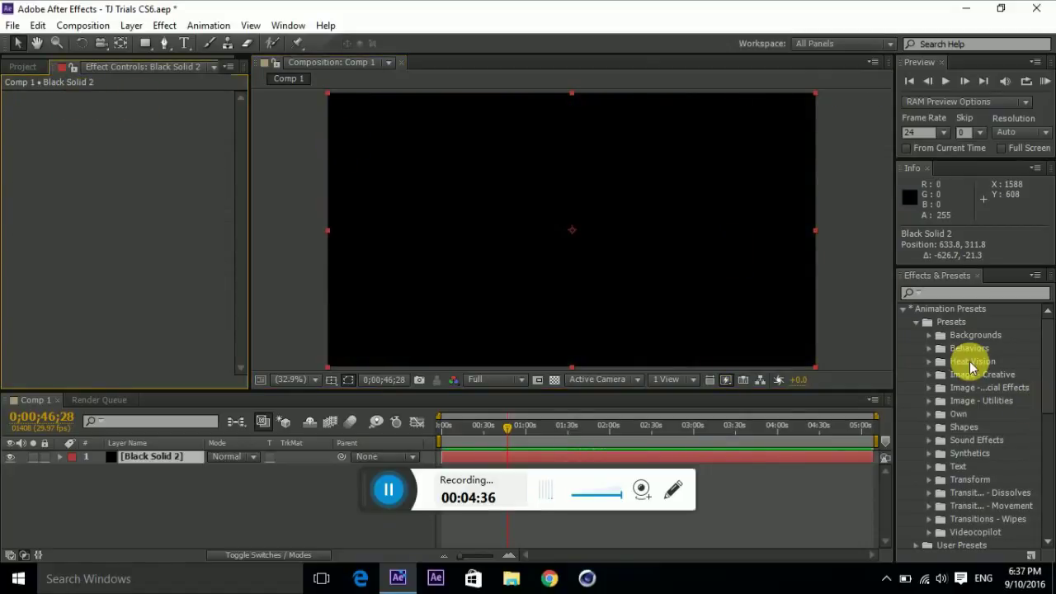
pyautogui.click(930, 415)
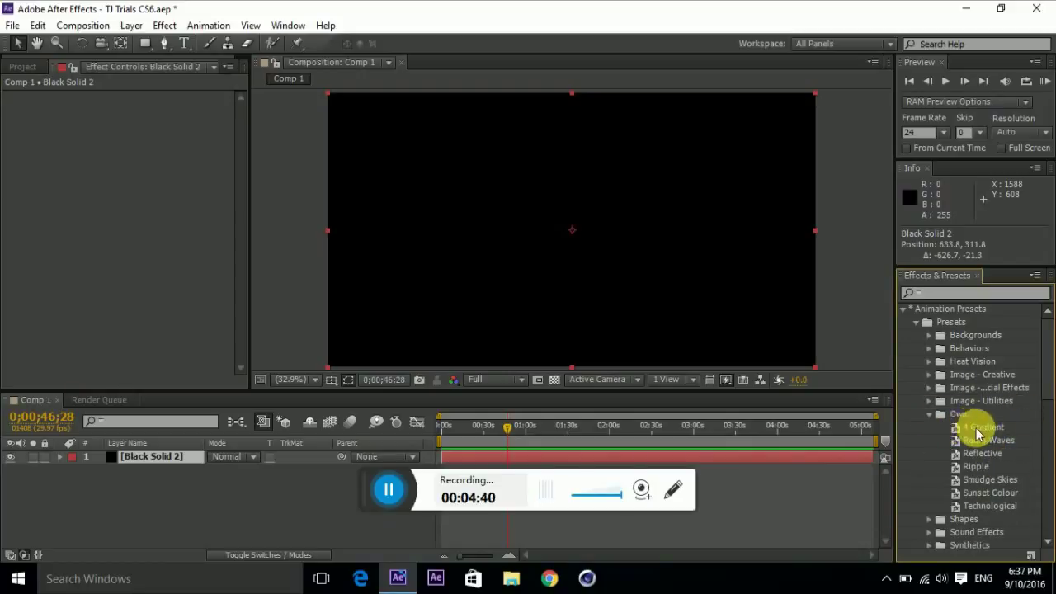
pyautogui.moveTo(977, 429); pyautogui.dragTo(473, 157)
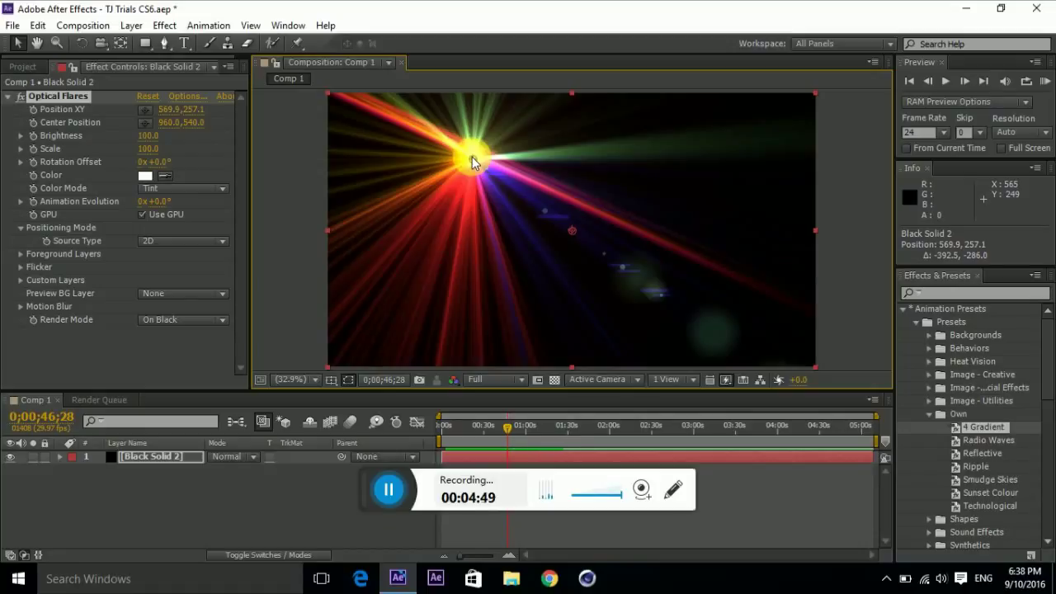
pyautogui.click(463, 214)
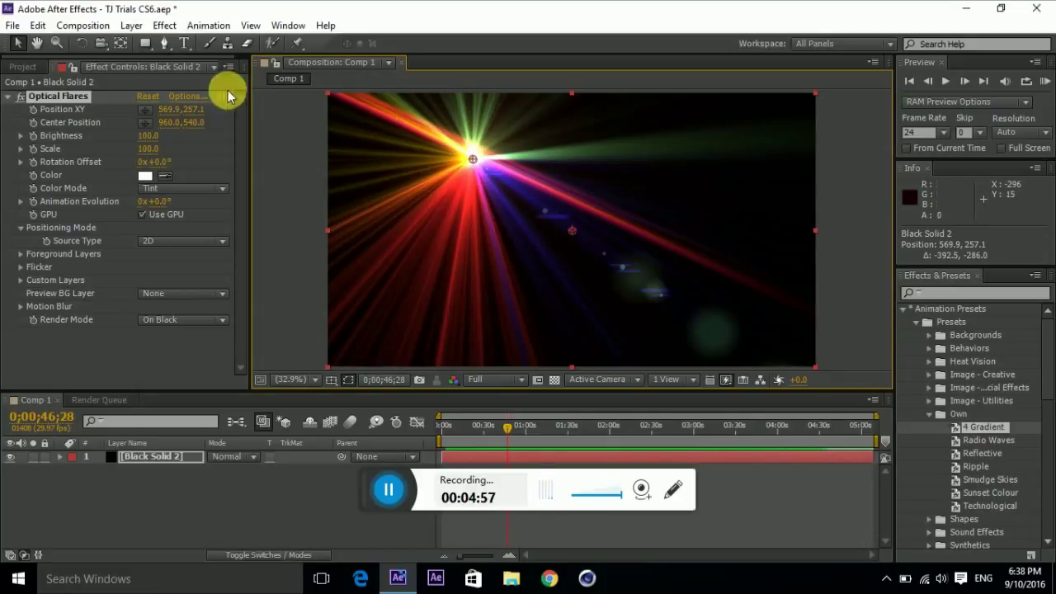
pyautogui.moveTo(472, 158); pyautogui.dragTo(520, 196)
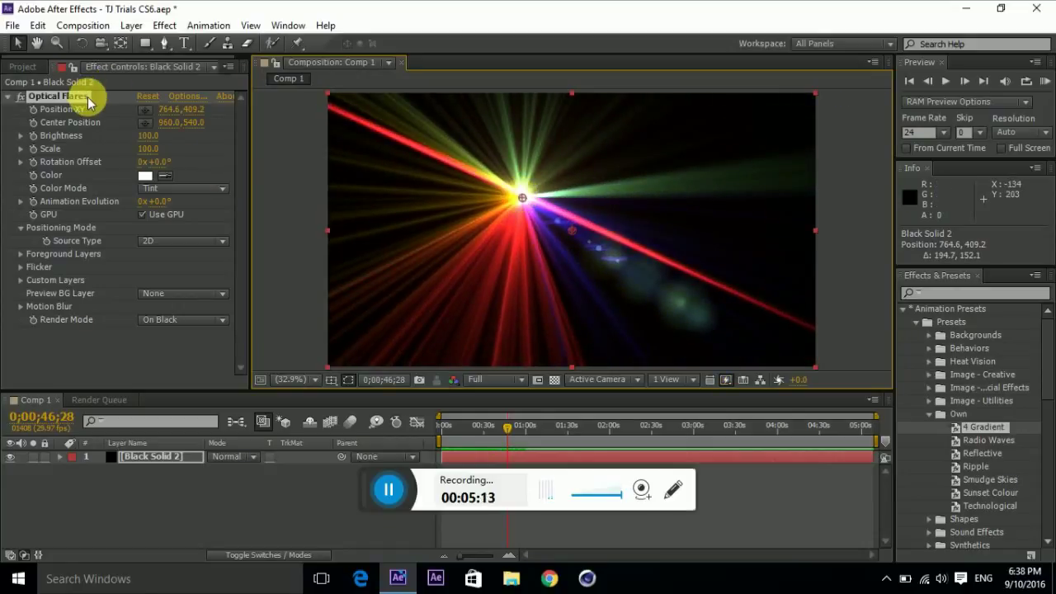
pyautogui.press('Delete')
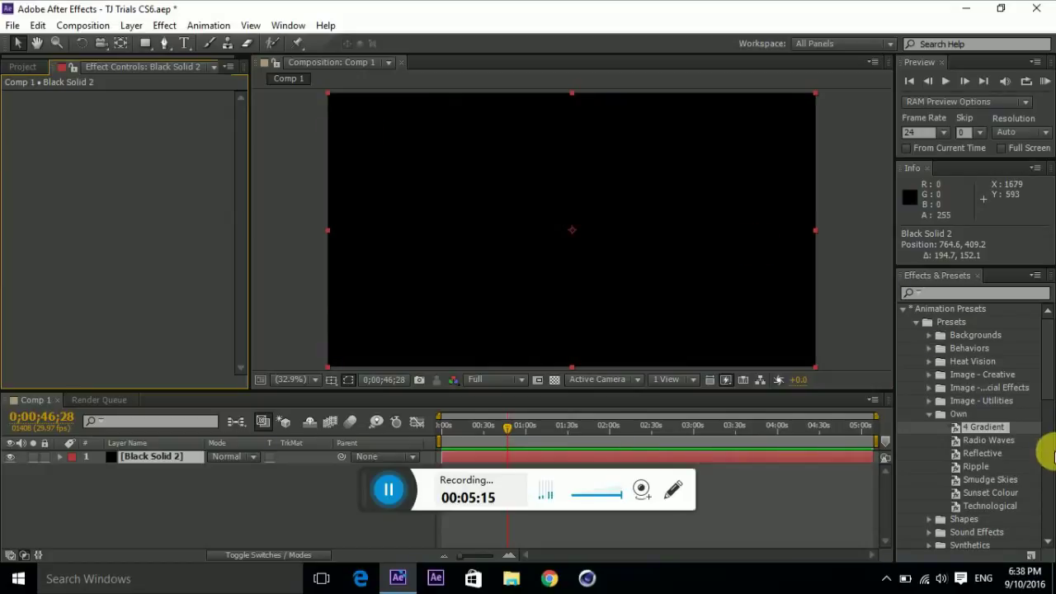
# Step: Apply the Radio Waves preset, place its flare centre upper-left, and open Optical Flares Options
pyautogui.doubleClick(989, 441)
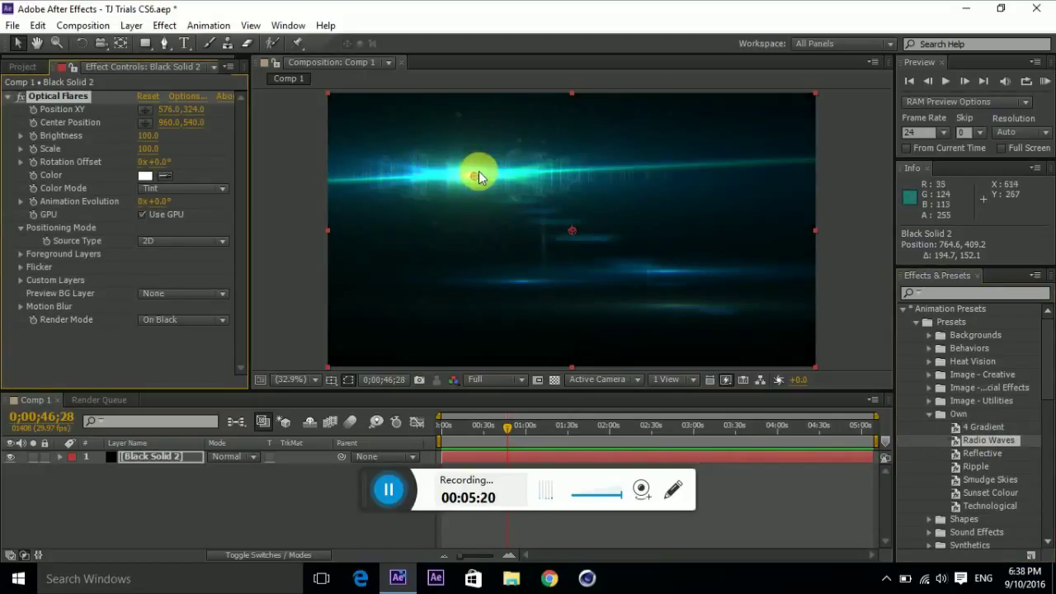
pyautogui.moveTo(475, 178); pyautogui.dragTo(570, 172)
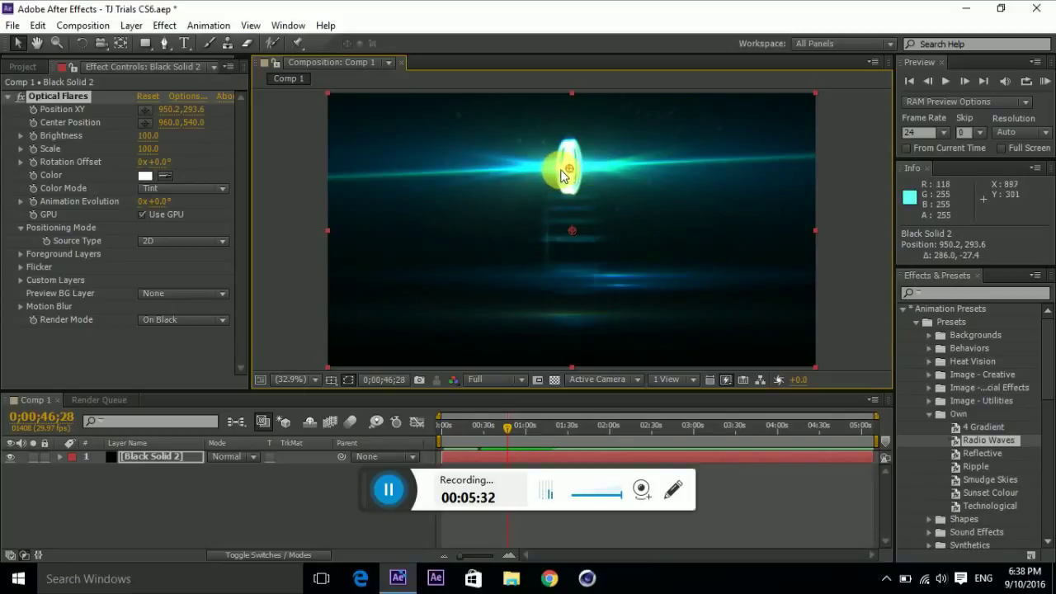
pyautogui.moveTo(567, 171); pyautogui.dragTo(494, 156)
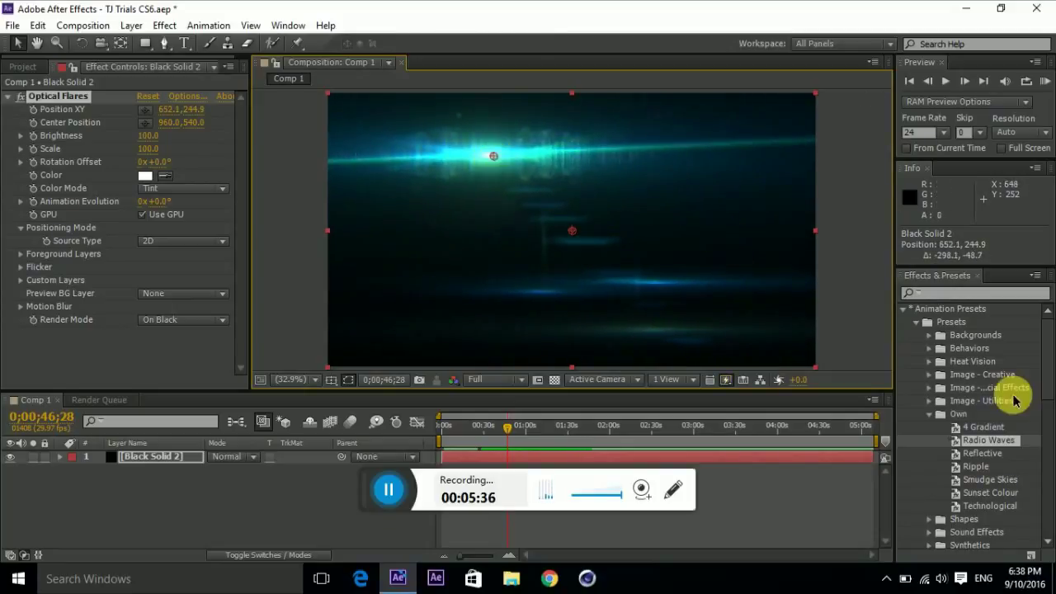
pyautogui.click(998, 438)
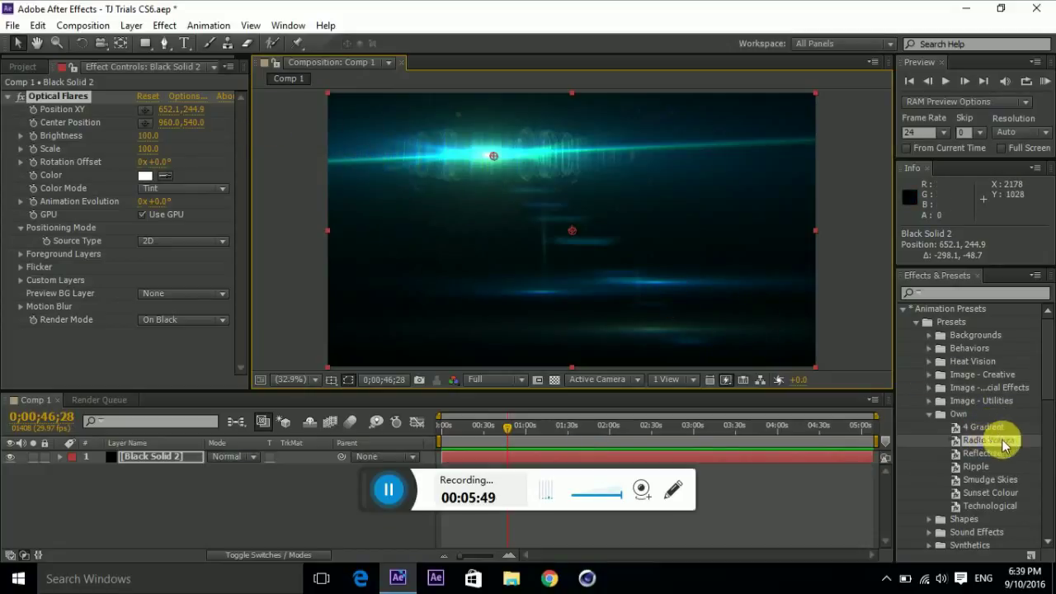
pyautogui.click(59, 102)
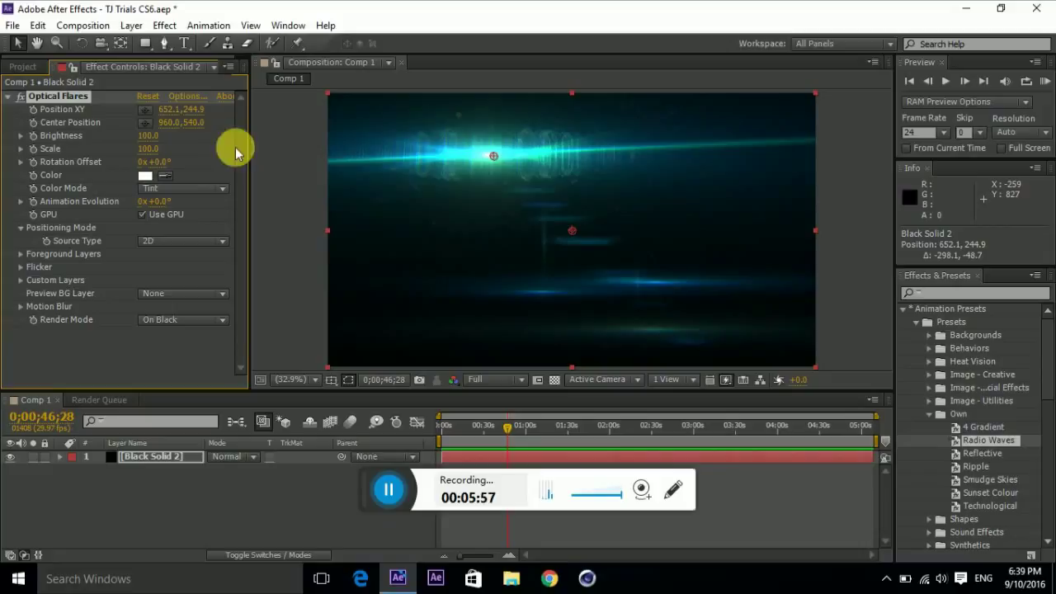
pyautogui.click(184, 98)
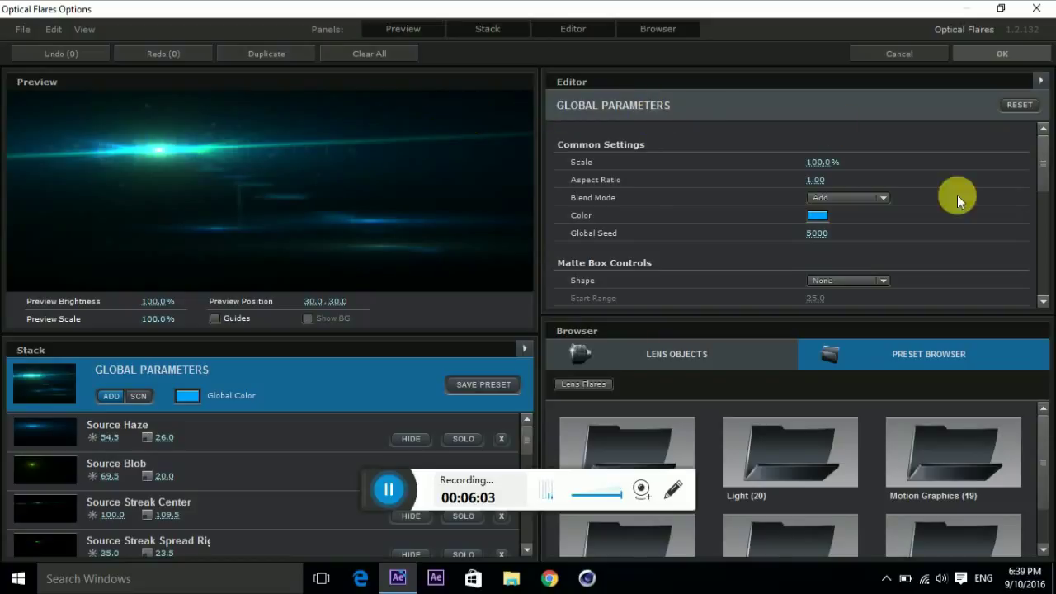
# Step: Browse the flare thumbnails in the Preset Browser's _Custom Presets folder
pyautogui.scroll(-2, 1046, 496)
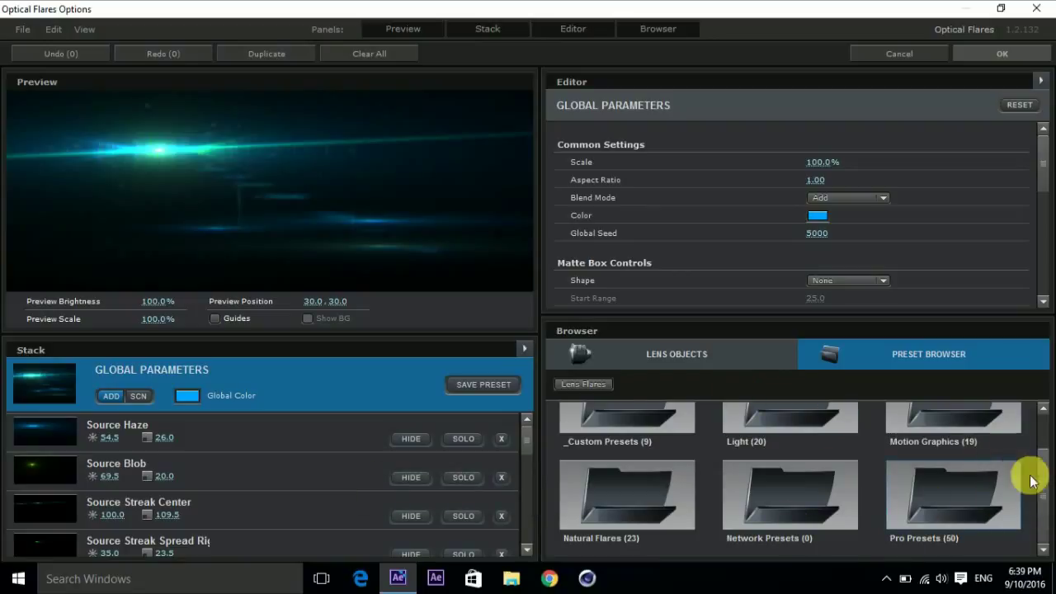
pyautogui.scroll(2, 1036, 423)
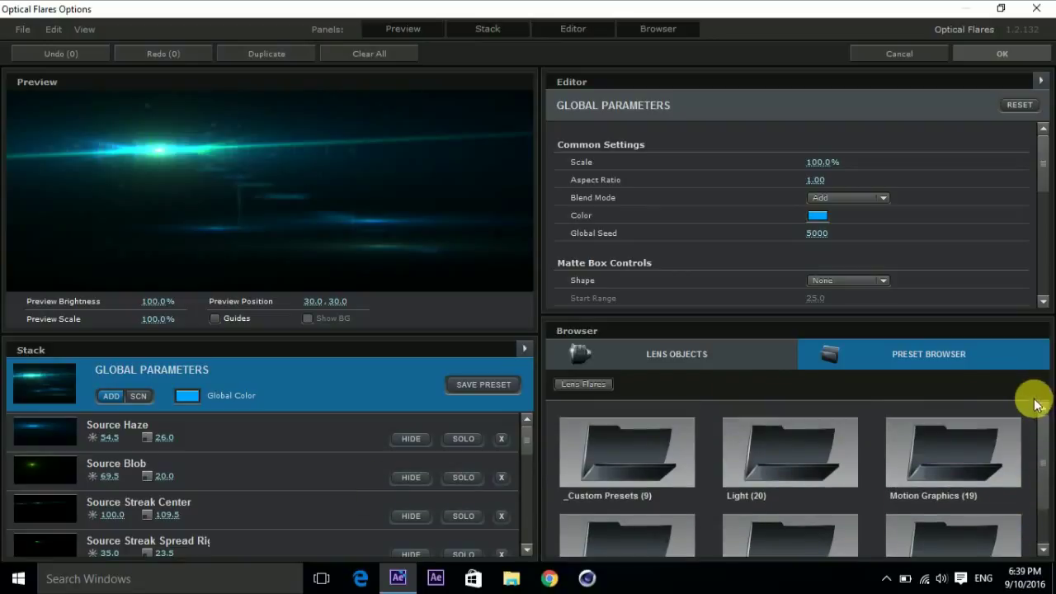
pyautogui.click(664, 449)
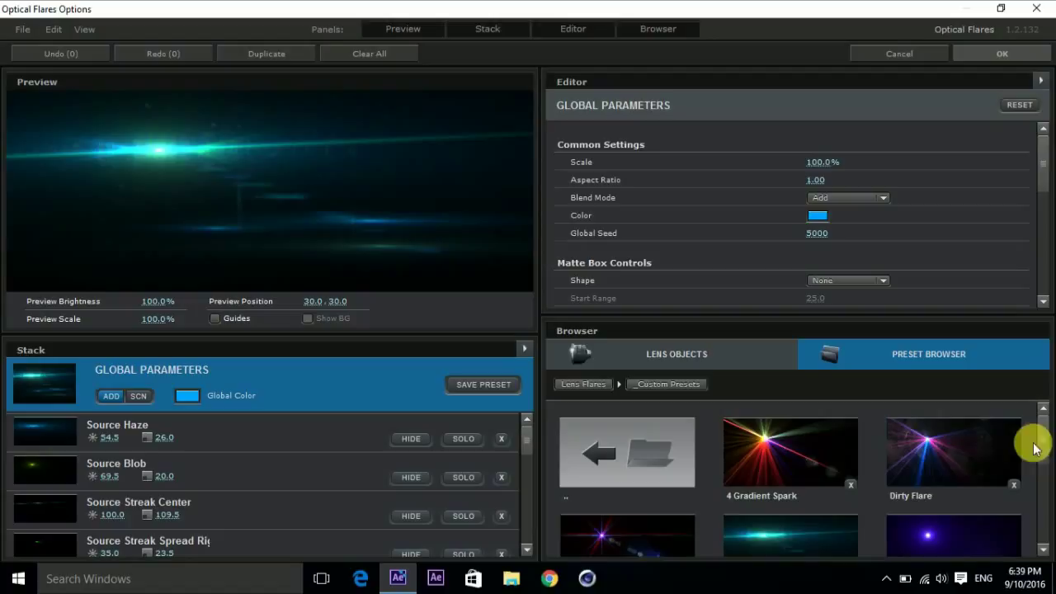
pyautogui.scroll(-2, 1044, 454)
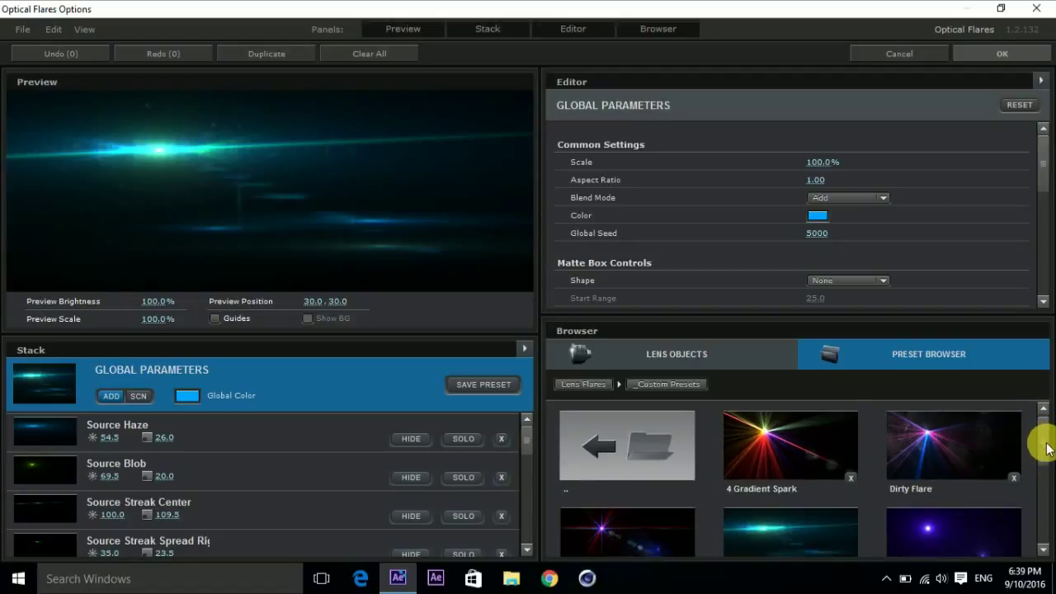
pyautogui.scroll(2, 1038, 420)
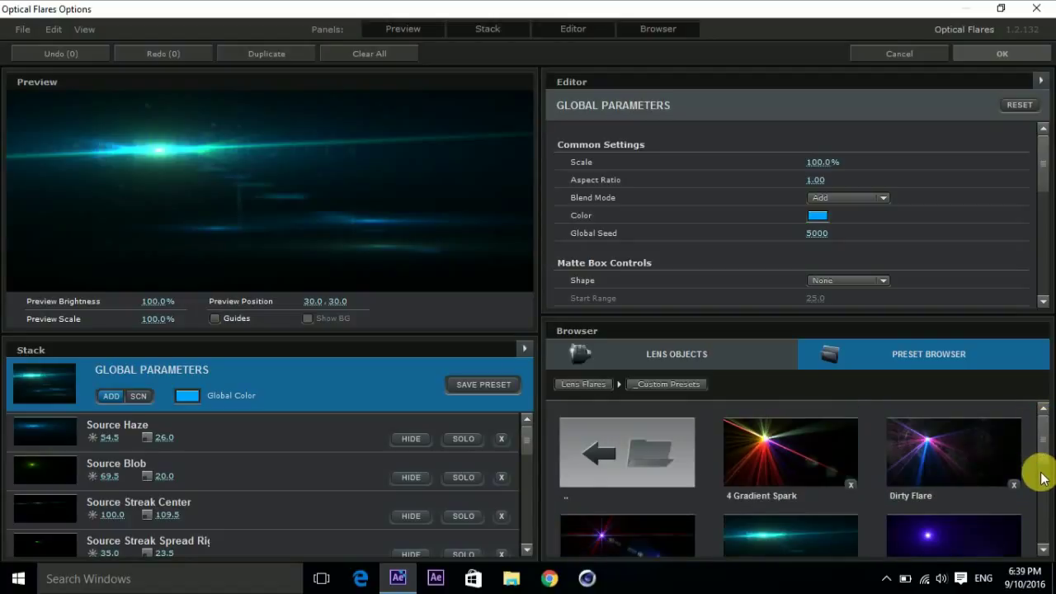
pyautogui.scroll(-2, 1040, 449)
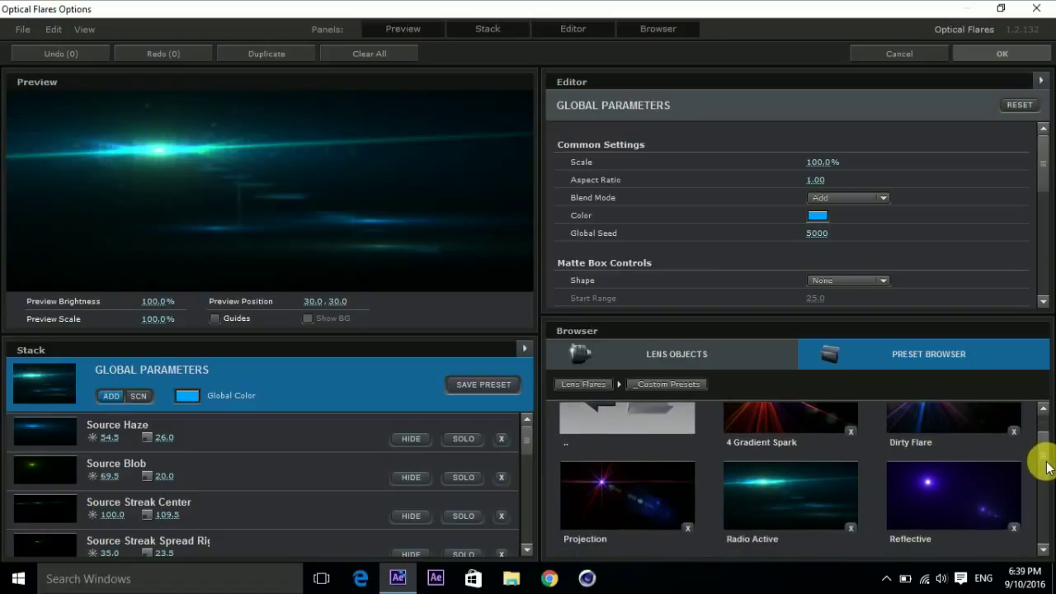
pyautogui.scroll(-2, 1045, 495)
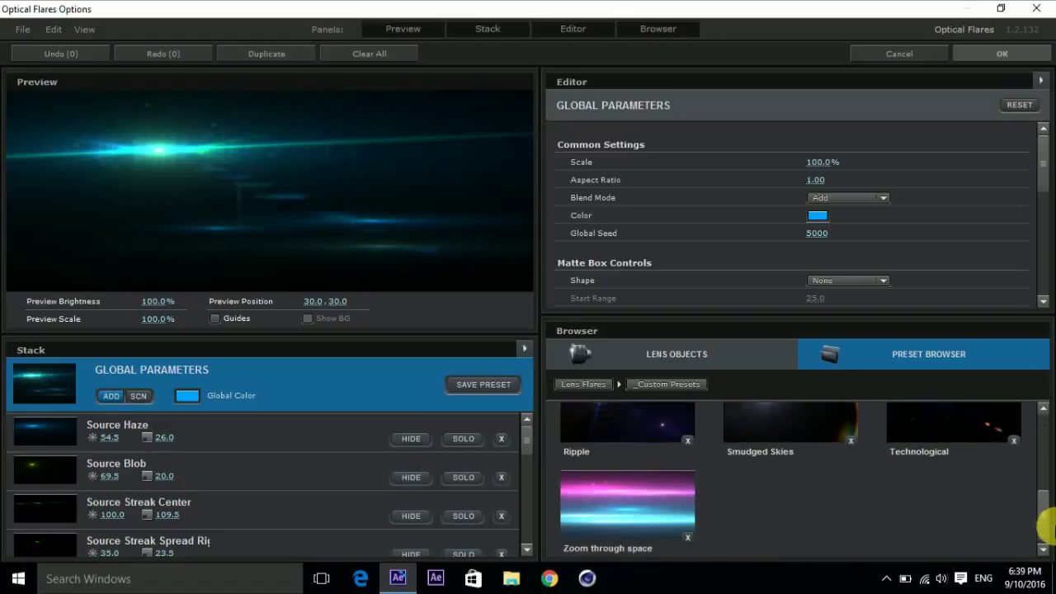
pyautogui.scroll(4, 1045, 528)
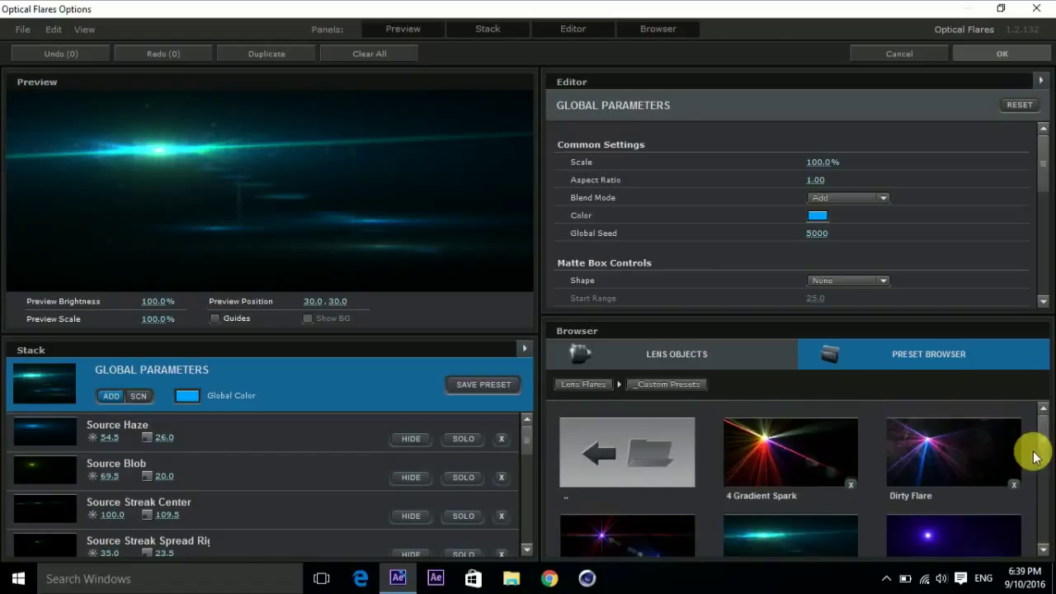
pyautogui.scroll(-4, 1034, 433)
pyautogui.scroll(4, 1038, 449)
pyautogui.scroll(-2, 1037, 448)
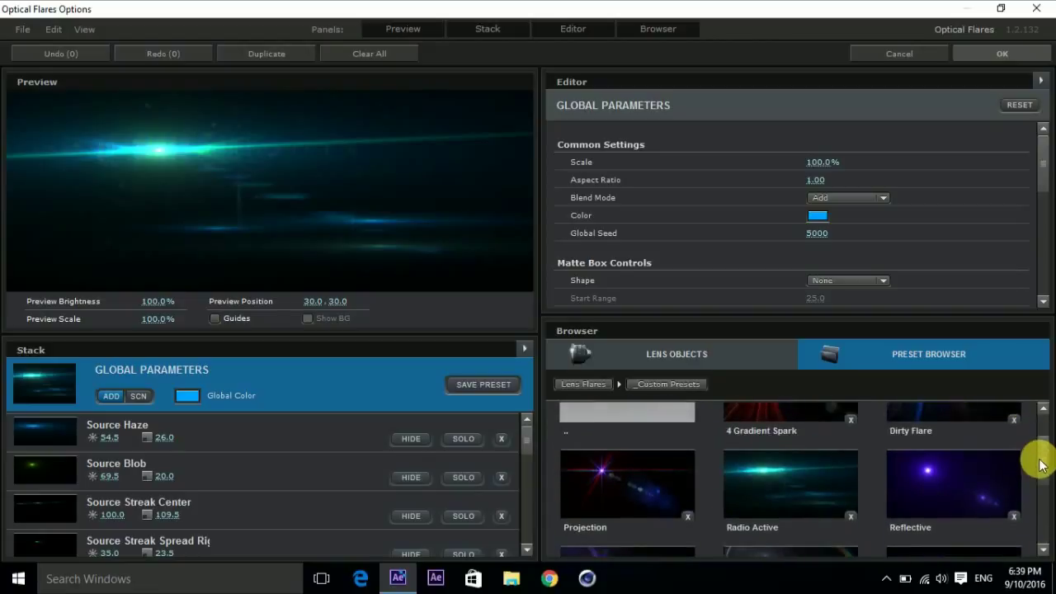
pyautogui.scroll(2, 1036, 446)
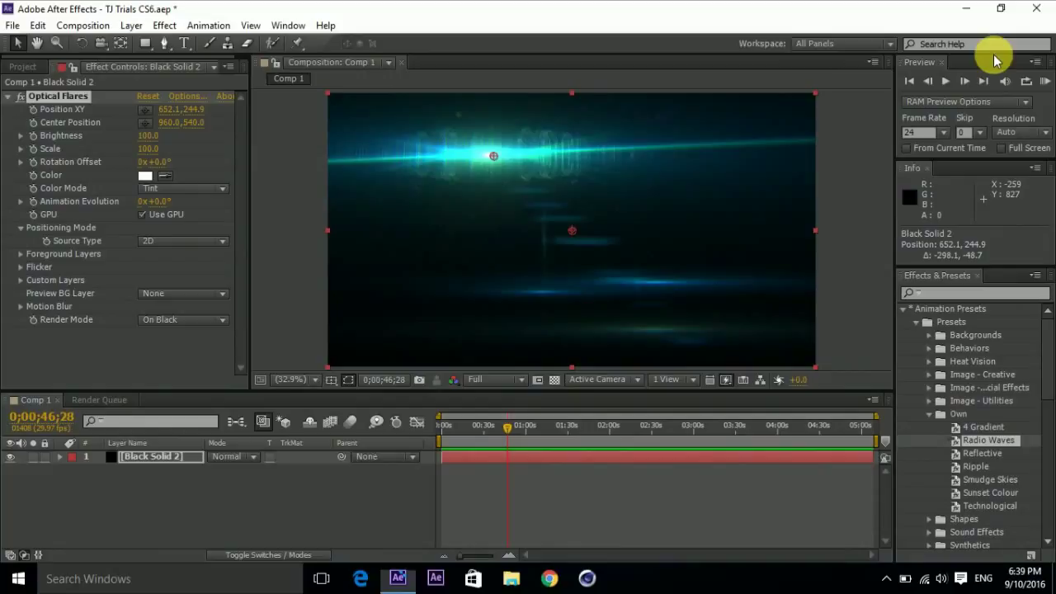
# Step: Replace the flare with the Reflective preset, move it upper-left then upper-right, then delete it
pyautogui.click(61, 96)
pyautogui.press('Delete')
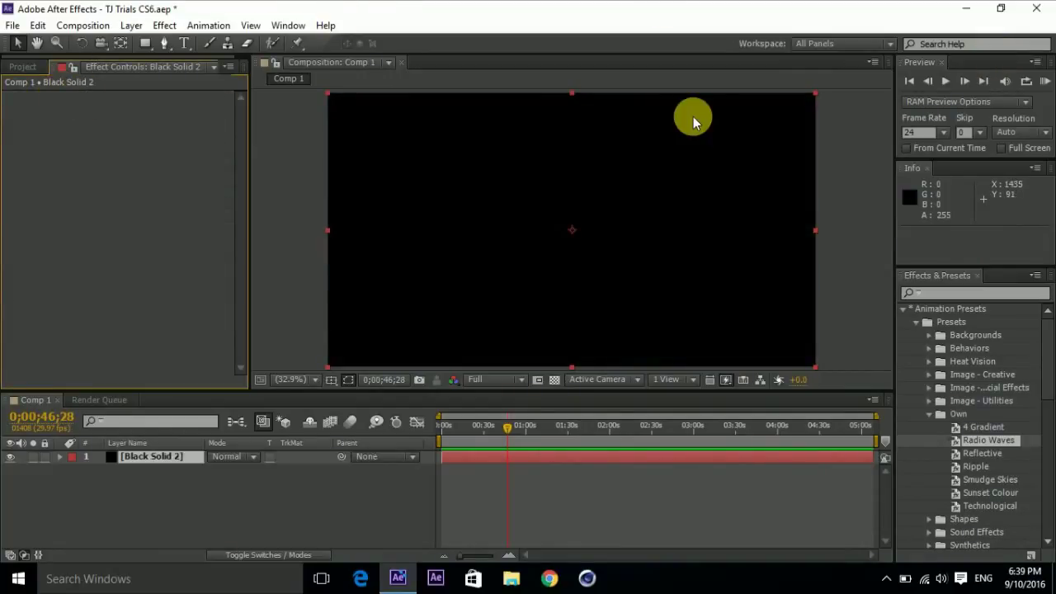
pyautogui.moveTo(982, 454); pyautogui.dragTo(704, 332)
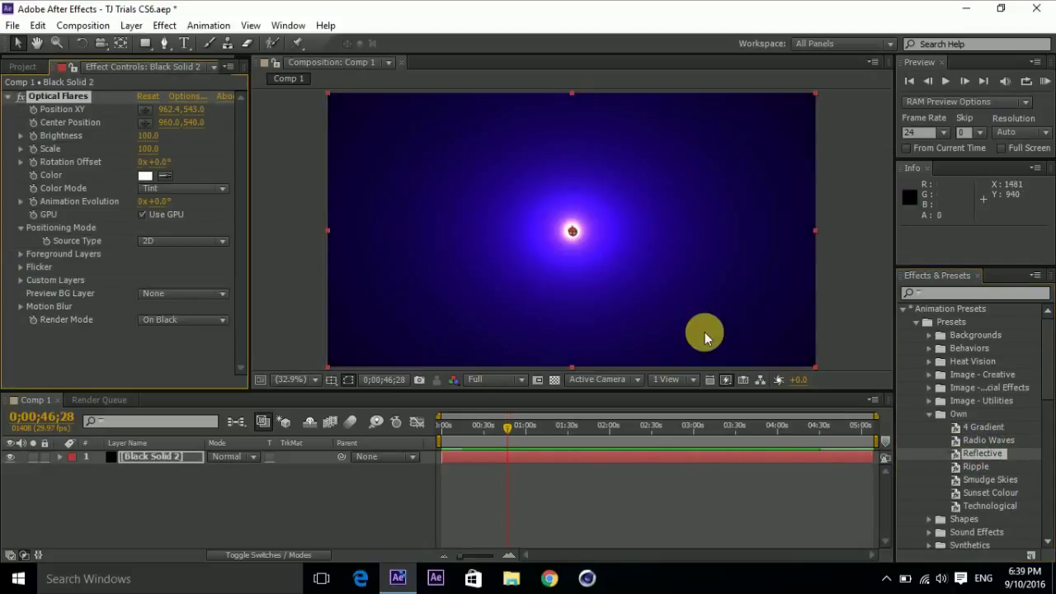
pyautogui.moveTo(570, 230); pyautogui.dragTo(482, 169)
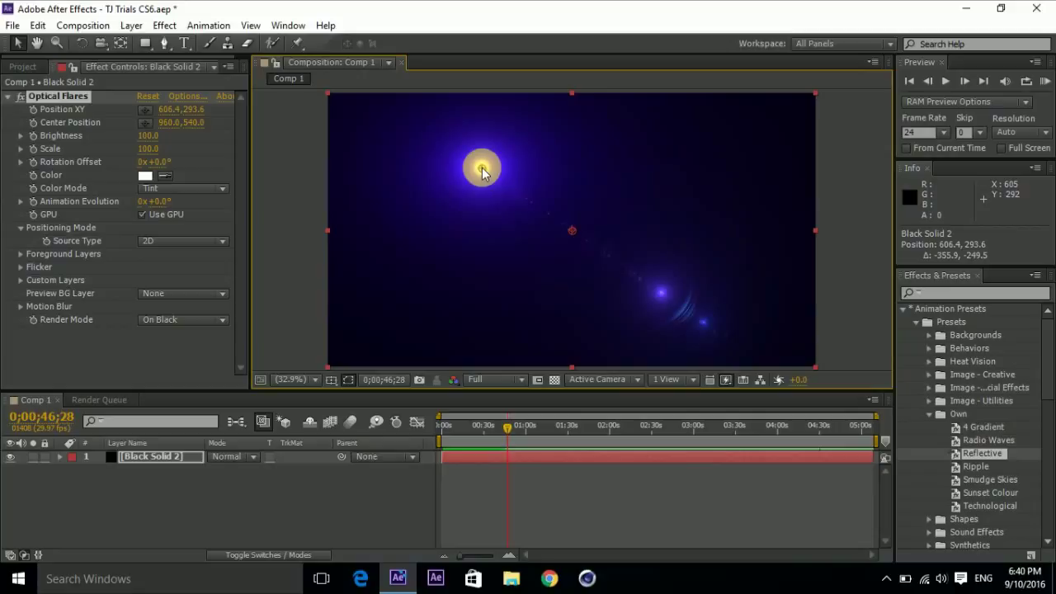
pyautogui.moveTo(482, 170); pyautogui.dragTo(711, 159)
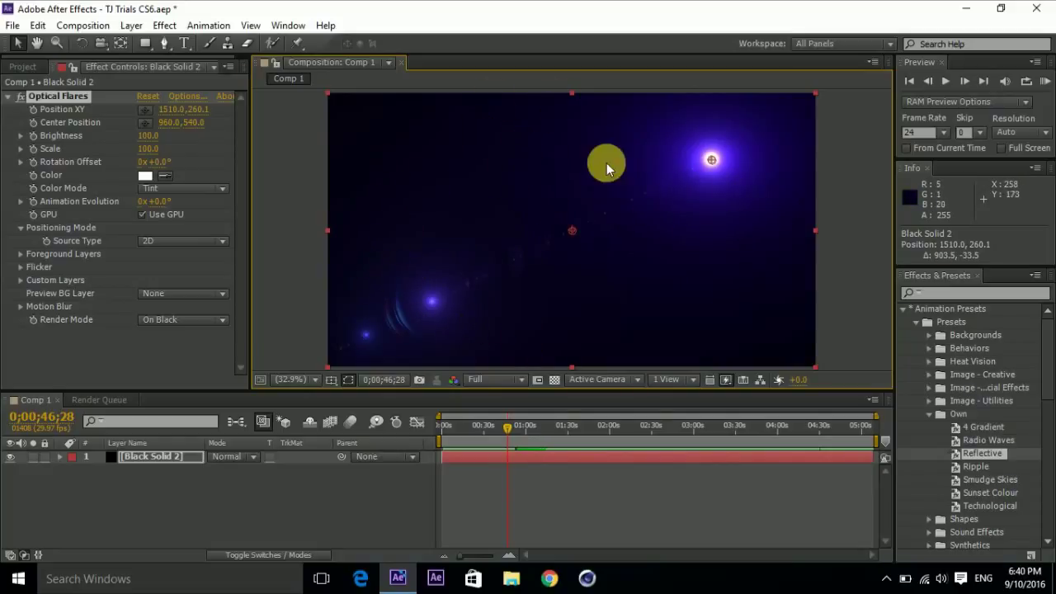
pyautogui.click(73, 98)
pyautogui.press('Delete')
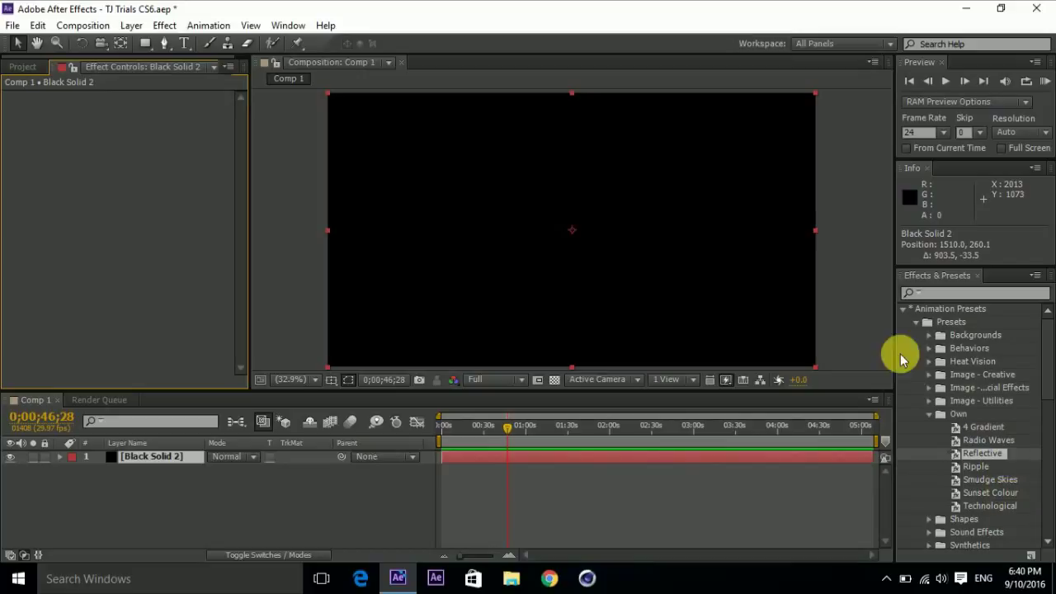
# Step: Close the CS6 trial project, choosing Don't Save
pyautogui.click(1037, 9)
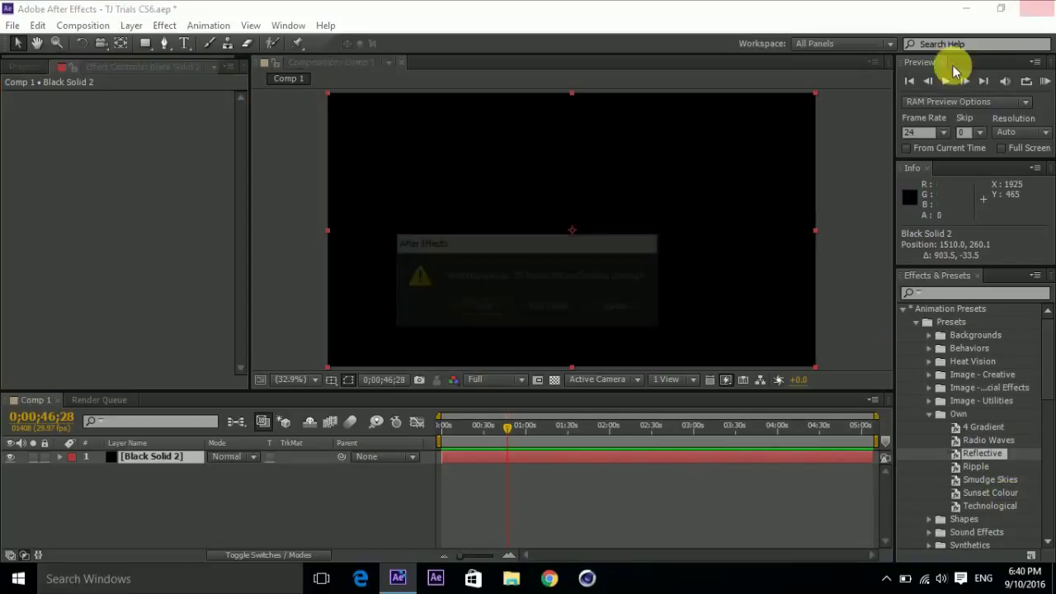
pyautogui.click(550, 307)
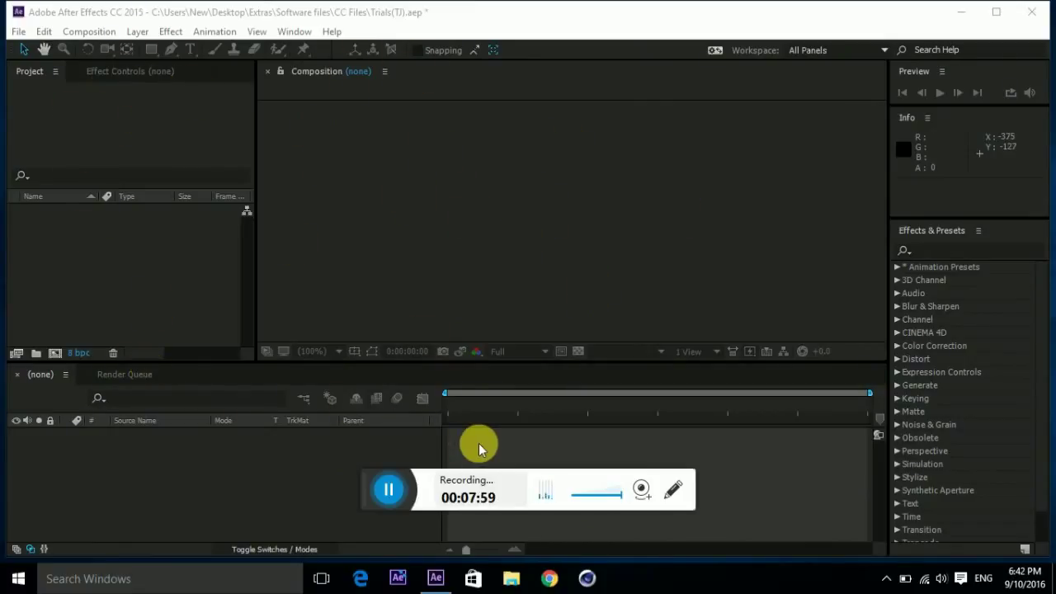
# Step: Create a new 1920×1080 composition and add a black solid layer
pyautogui.click(56, 355)
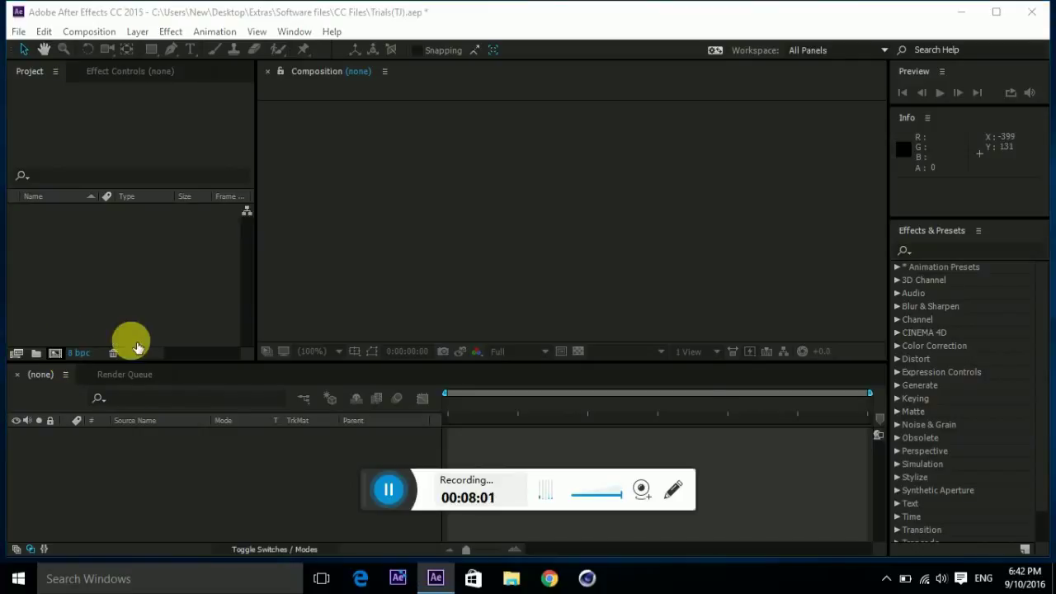
pyautogui.press('Return')
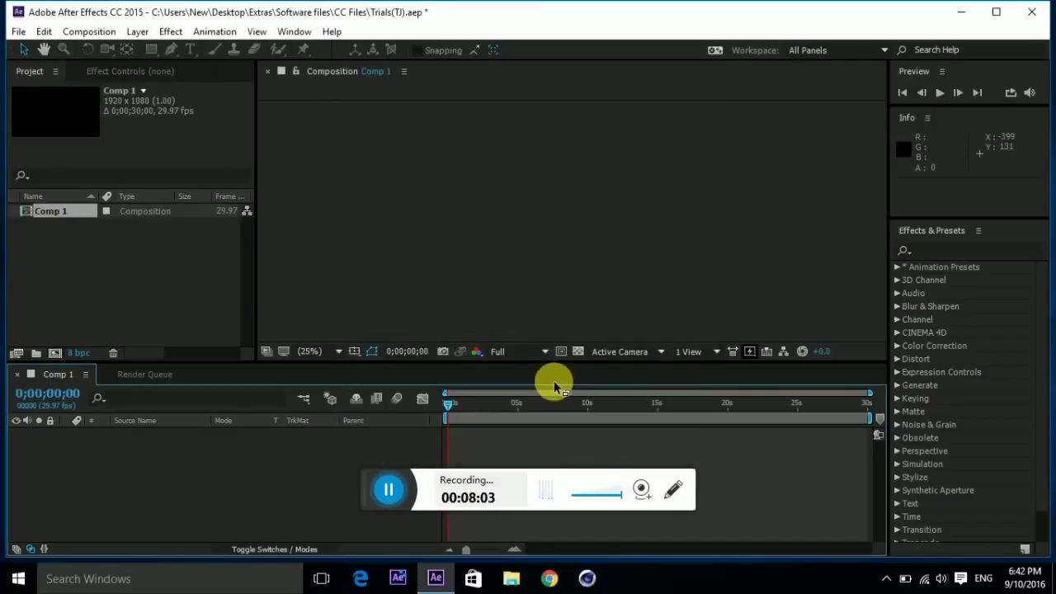
pyautogui.hotkey('ctrl', 'y')
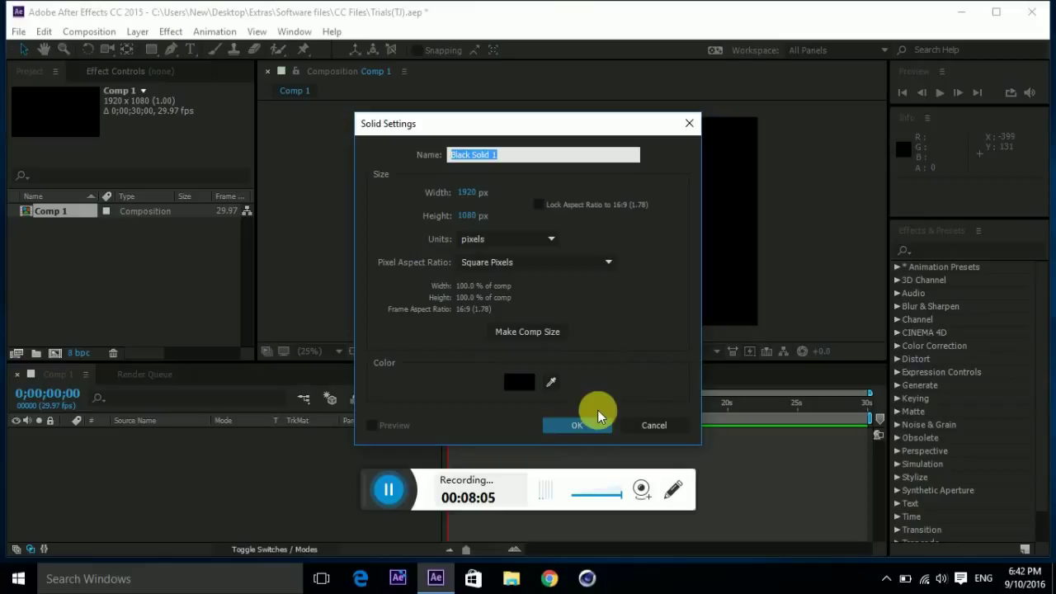
pyautogui.click(584, 423)
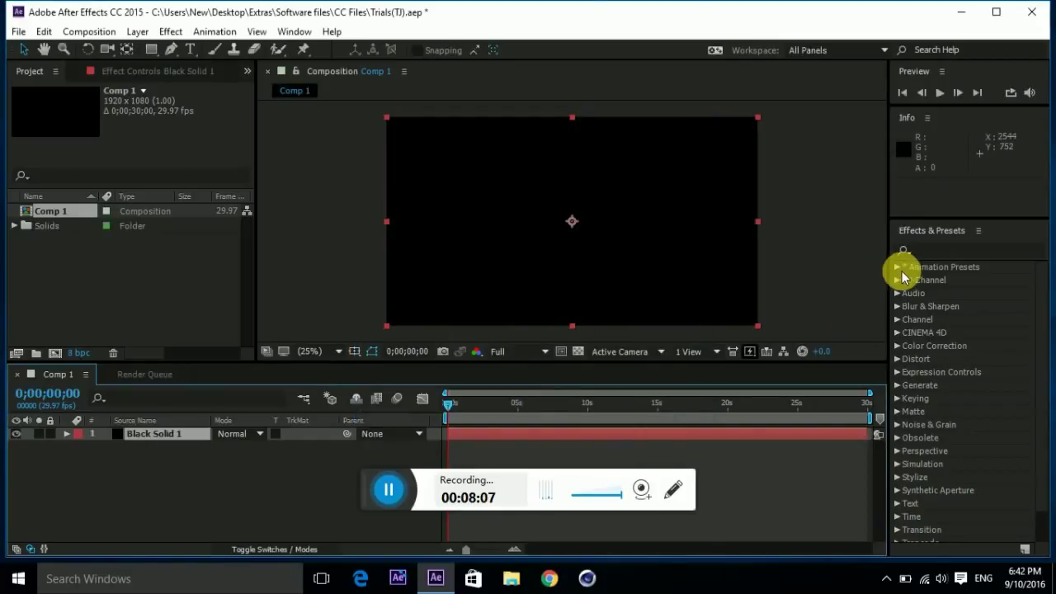
# Step: Drop the Smudge Skies preset from Animation Presets > Own onto the composition and enlarge the viewer
pyautogui.click(898, 268)
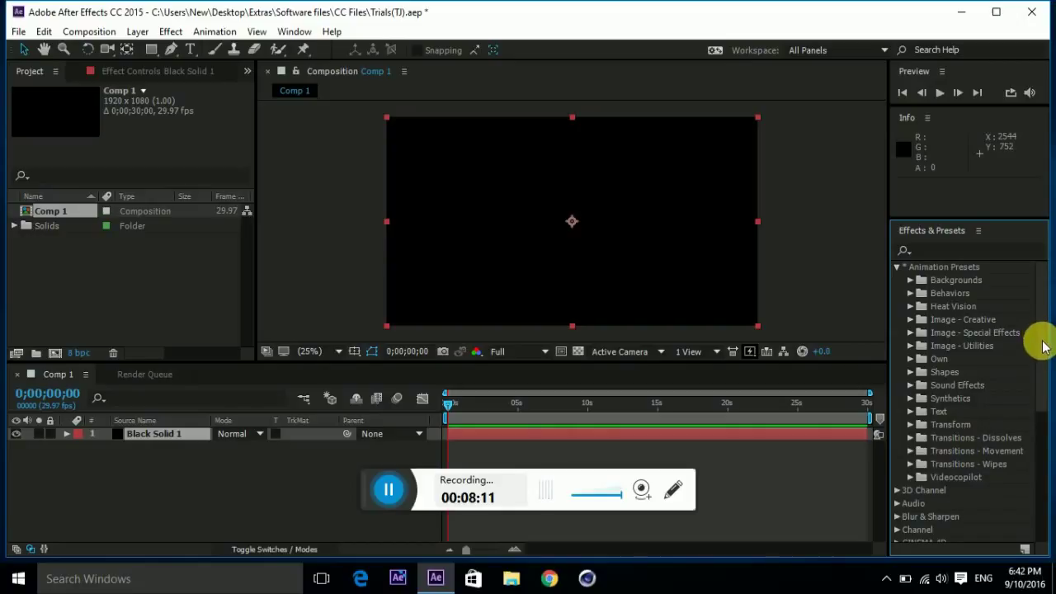
pyautogui.scroll(-1, 1036, 345)
pyautogui.click(910, 348)
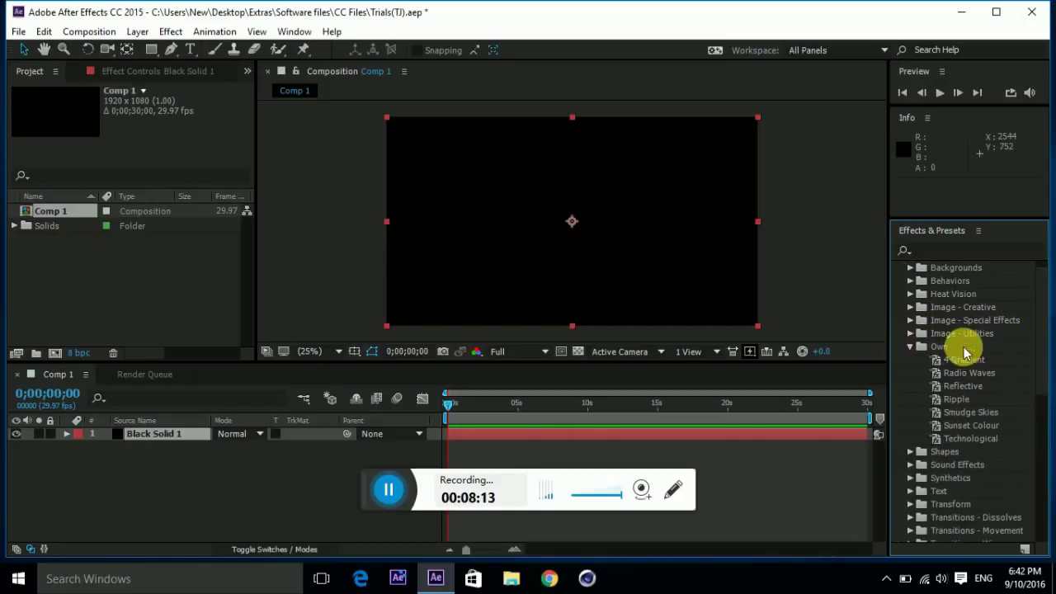
pyautogui.click(974, 415)
pyautogui.moveTo(974, 419)
pyautogui.mouseDown()
pyautogui.moveTo(573, 337)
pyautogui.moveTo(573, 358)
pyautogui.mouseUp()
pyautogui.moveTo(582, 420); pyautogui.dragTo(601, 486)
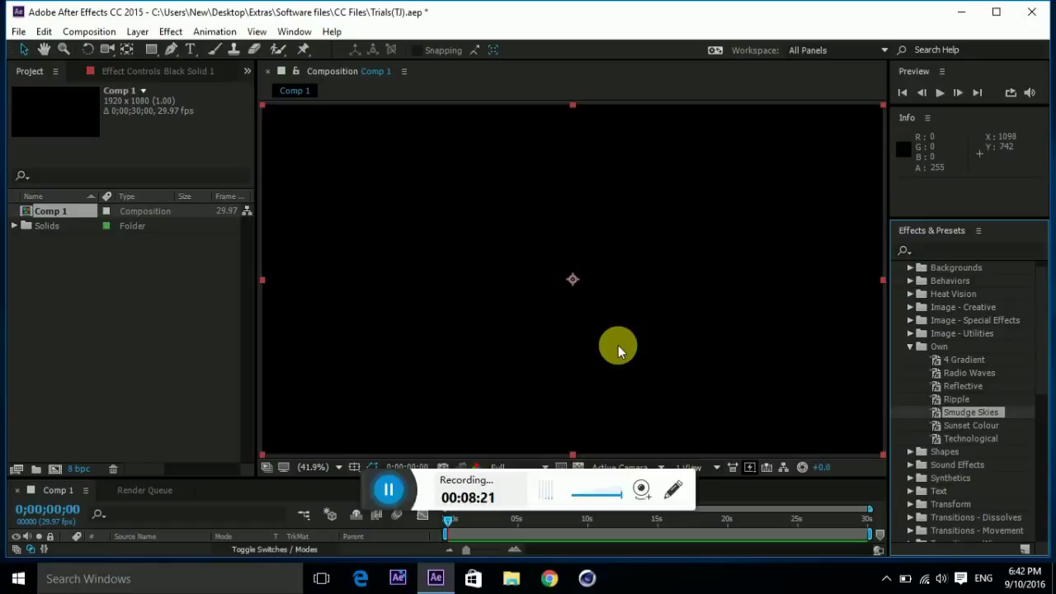
# Step: Apply the Smudge Skies flare preset to the black solid and set its scale to 100
pyautogui.moveTo(986, 410); pyautogui.dragTo(575, 291)
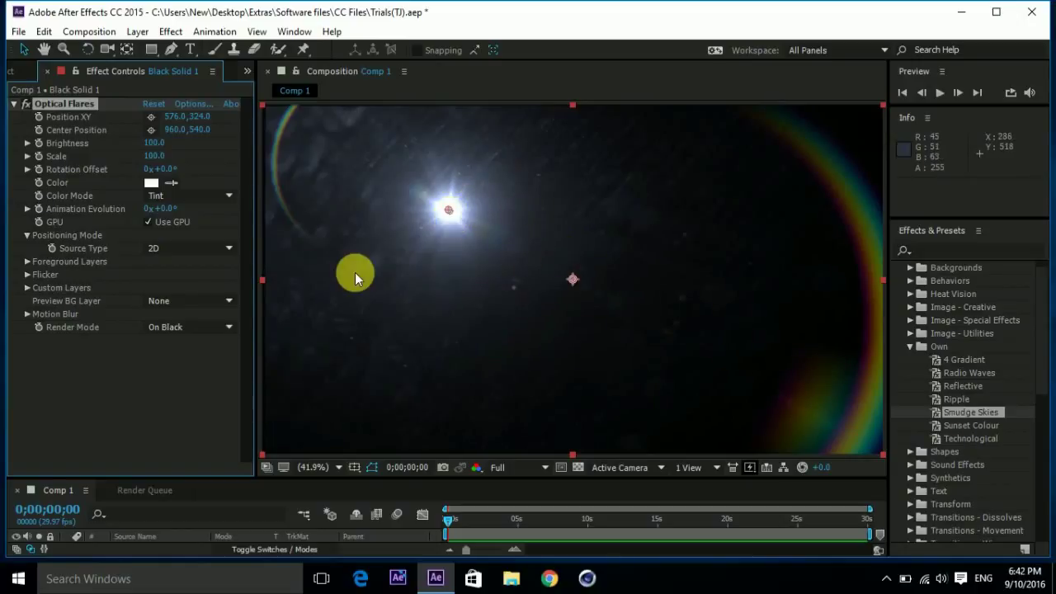
pyautogui.moveTo(151, 158)
pyautogui.mouseDown()
pyautogui.moveTo(175, 160)
pyautogui.moveTo(155, 161)
pyautogui.mouseUp()
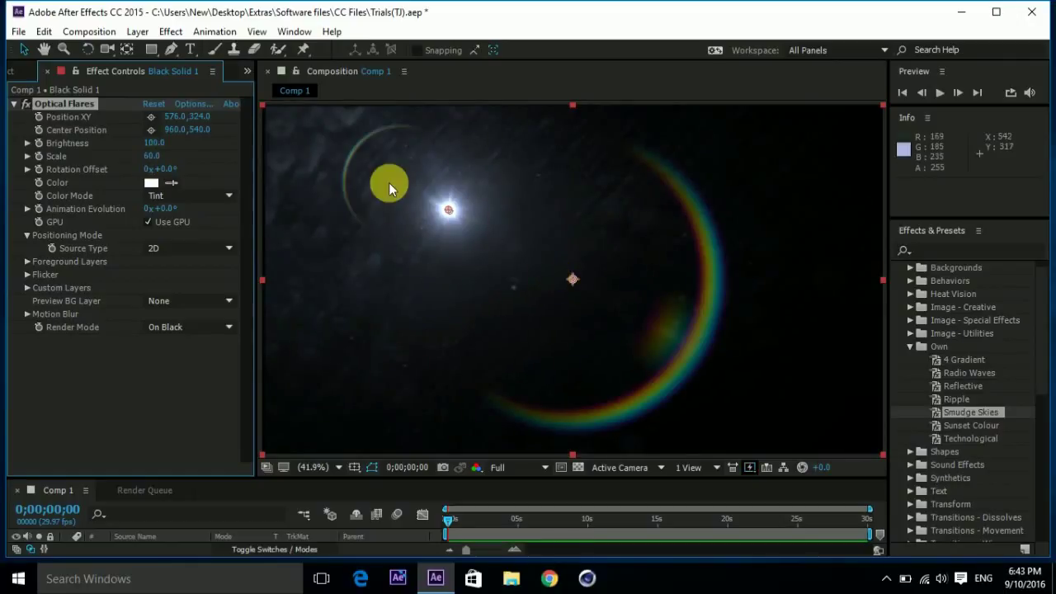
pyautogui.click(154, 155)
pyautogui.write('10')
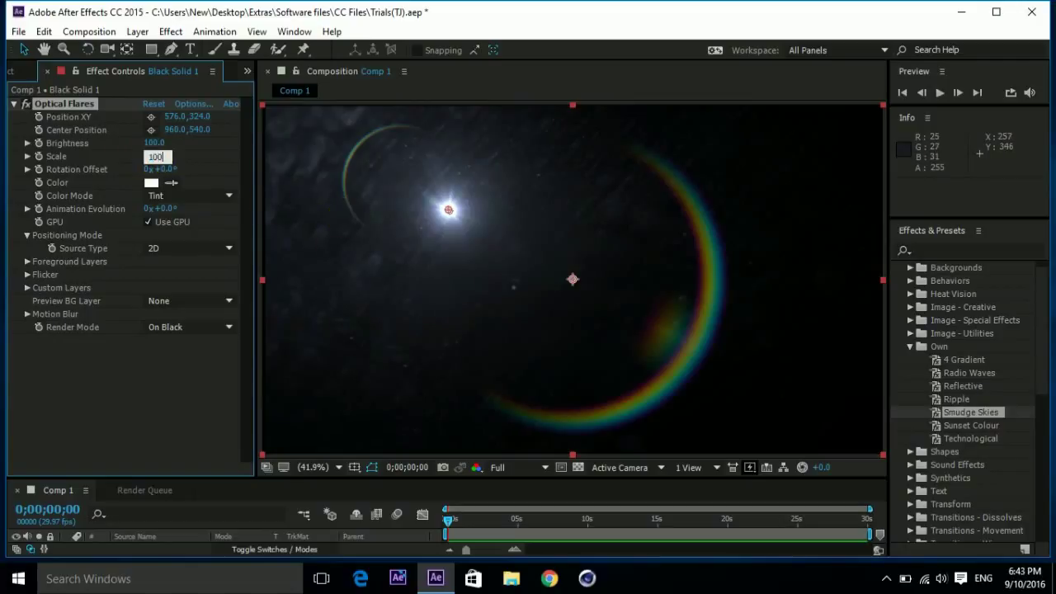
pyautogui.write('0')
pyautogui.click(346, 220)
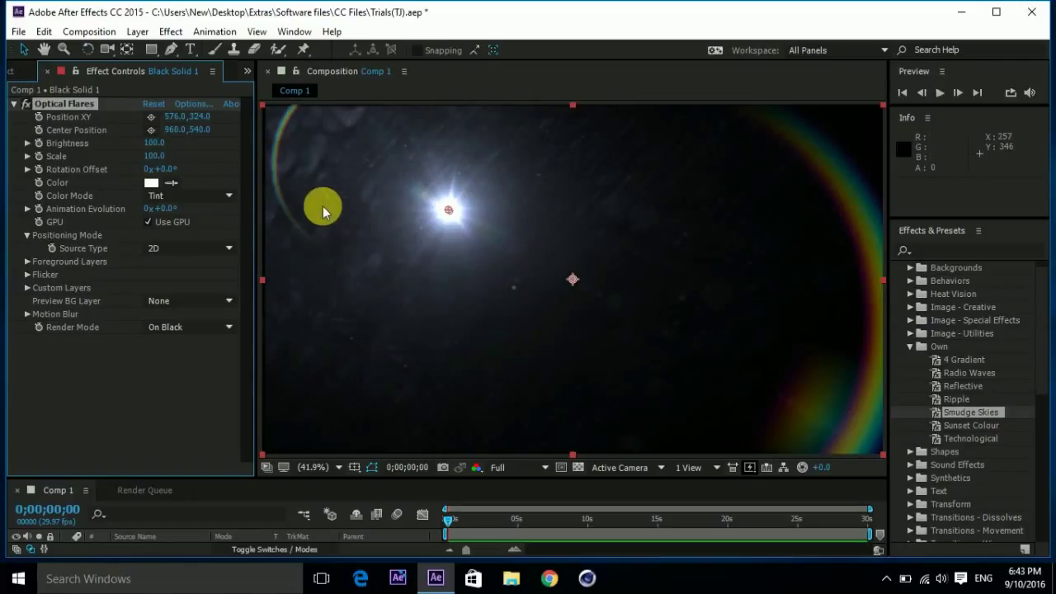
# Step: Move the flare centre right to 1225.6, 321.6 and open the Optical Flares options
pyautogui.moveTo(450, 210); pyautogui.dragTo(453, 210)
pyautogui.moveTo(523, 213); pyautogui.dragTo(662, 209)
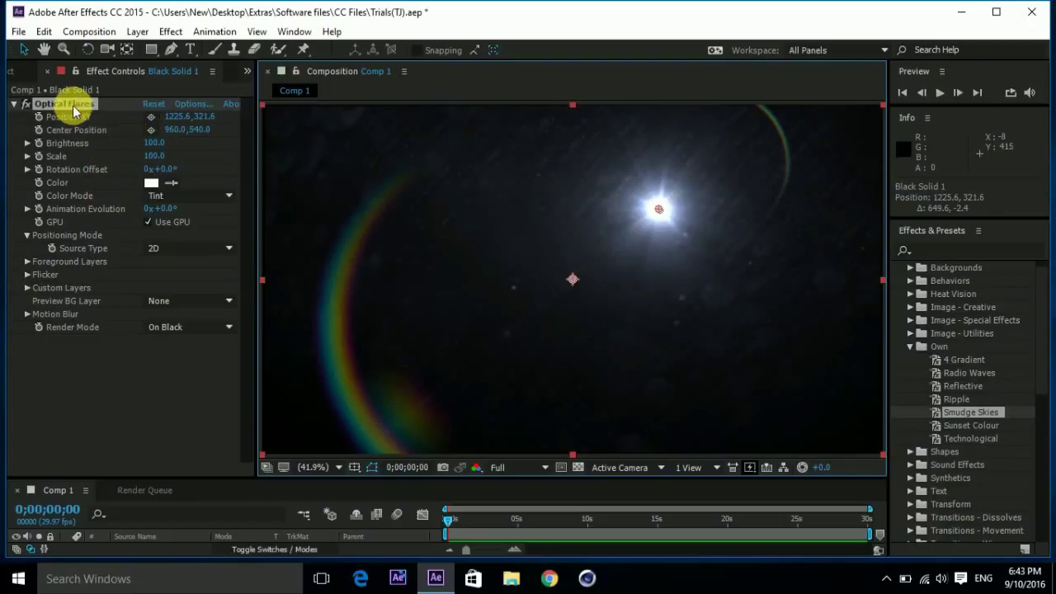
pyautogui.click(203, 104)
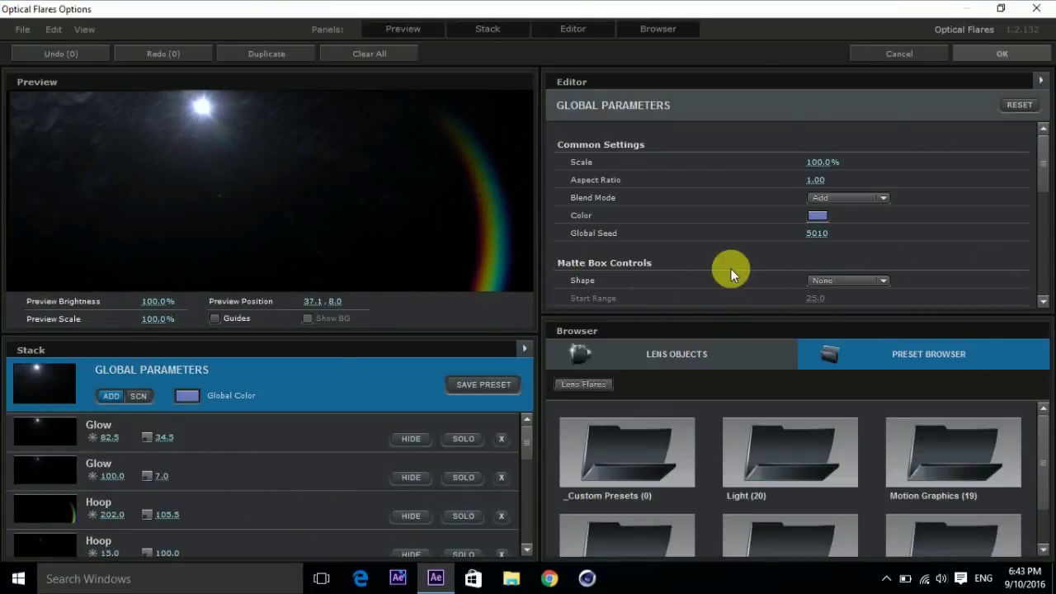
# Step: Replace the Optical Flares effect with the Sunset Colour Ramp and Tint preset, then swap the ramp colours
pyautogui.click(974, 53)
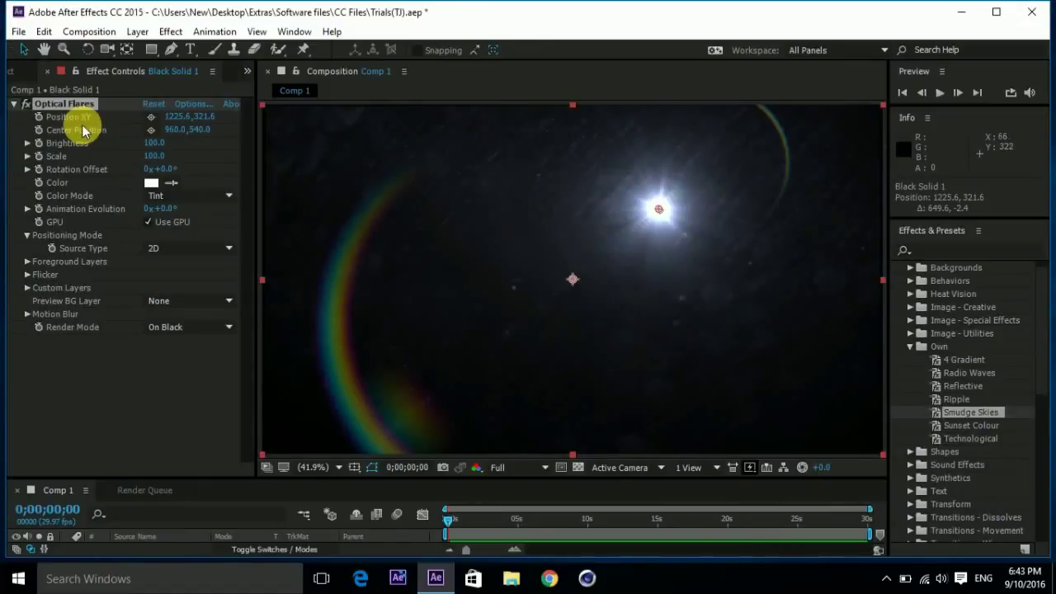
pyautogui.press('Delete')
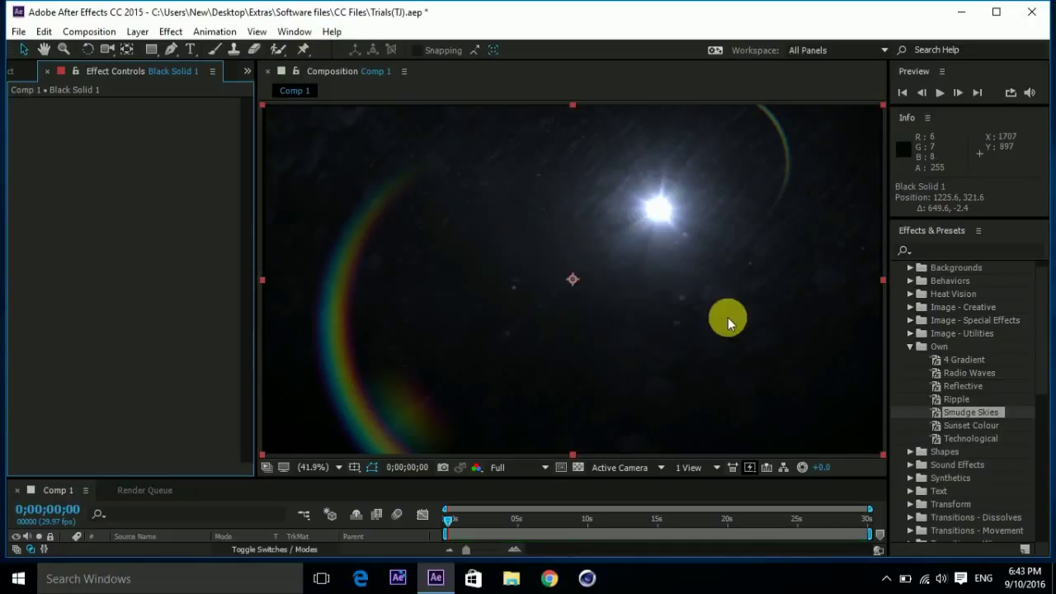
pyautogui.moveTo(971, 425)
pyautogui.mouseDown()
pyautogui.moveTo(754, 377)
pyautogui.moveTo(734, 384)
pyautogui.mouseUp()
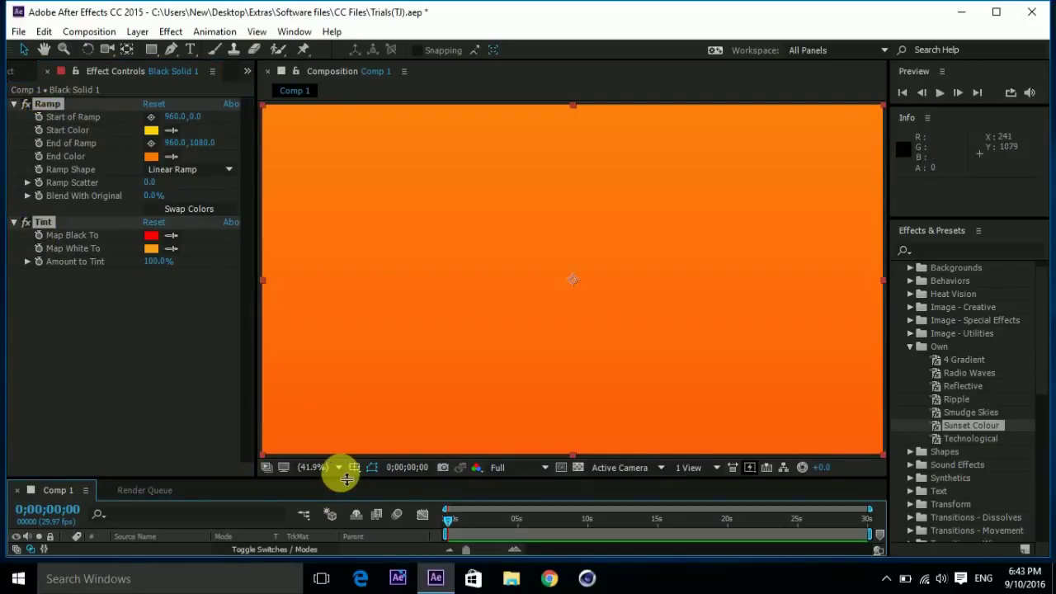
pyautogui.moveTo(347, 479); pyautogui.dragTo(363, 436)
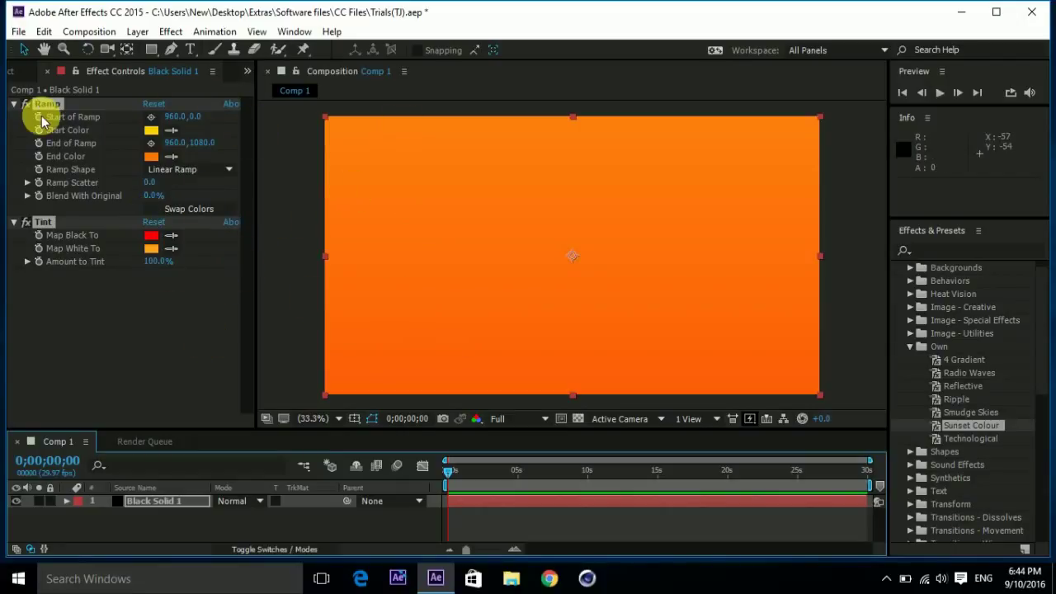
pyautogui.click(185, 211)
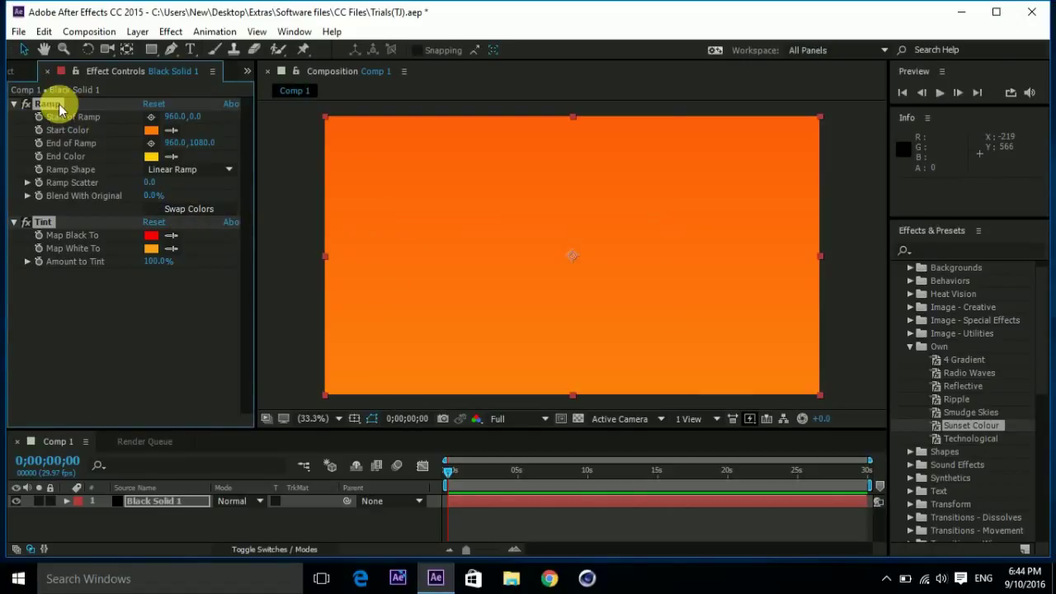
# Step: Replace Ramp and Tint with the Technological flare preset and drag its light source across the frame
pyautogui.press('Delete')
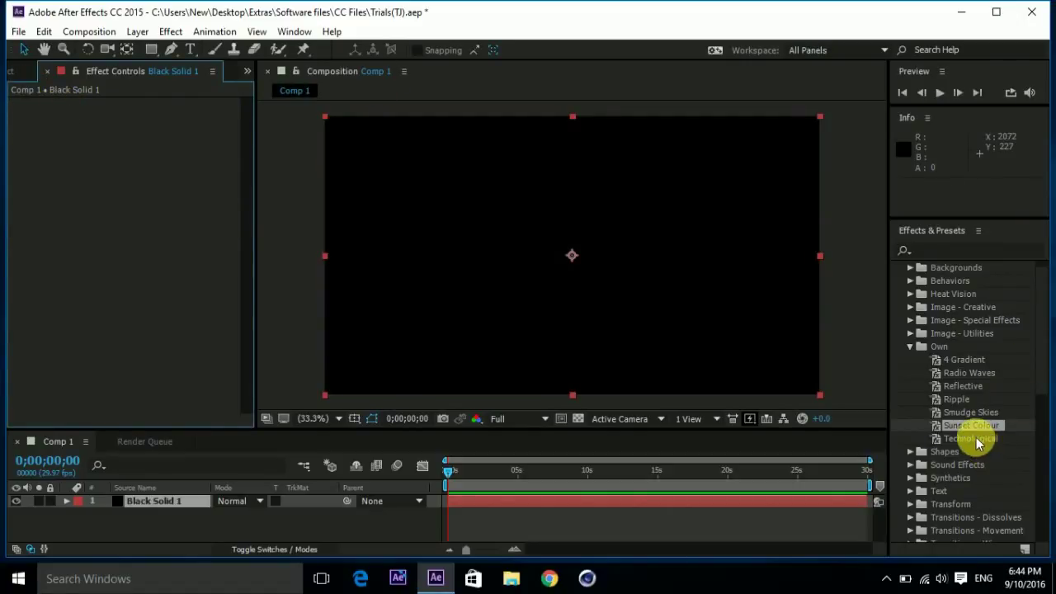
pyautogui.moveTo(974, 439); pyautogui.dragTo(171, 501)
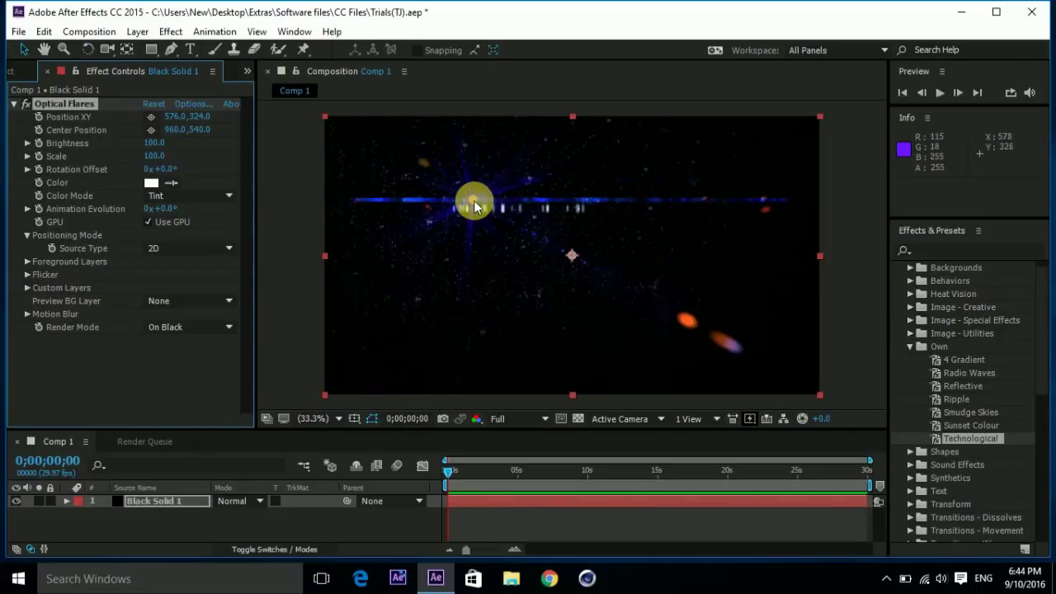
pyautogui.moveTo(473, 201); pyautogui.dragTo(609, 212)
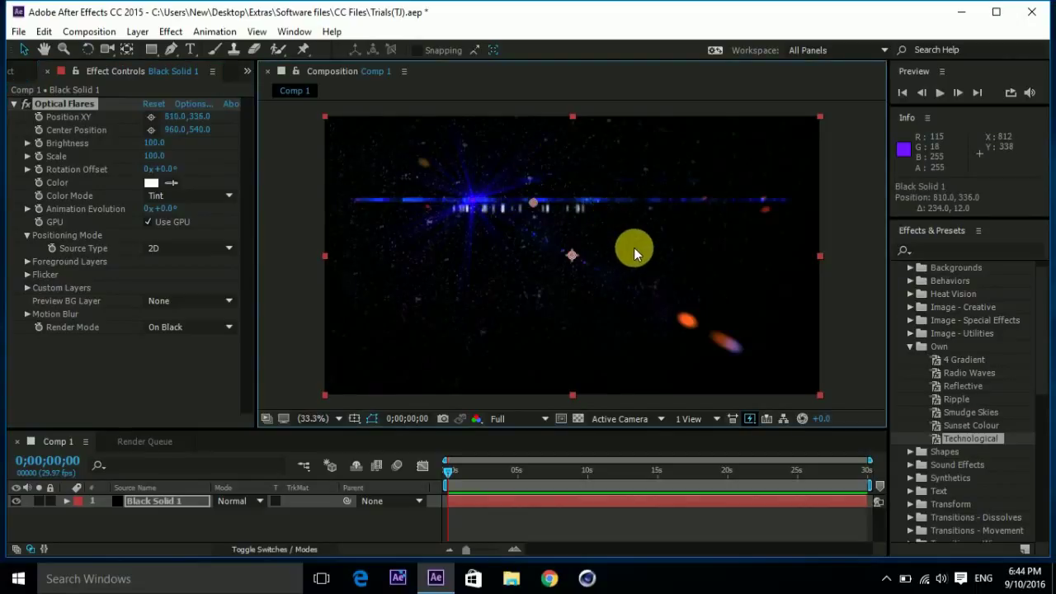
pyautogui.moveTo(634, 248); pyautogui.dragTo(483, 194)
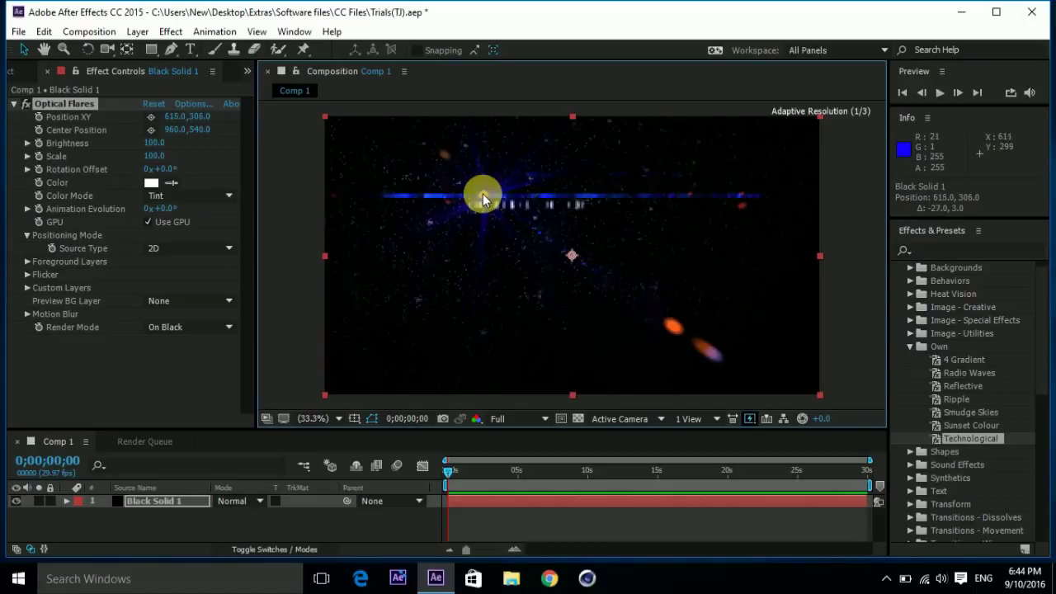
# Step: Expand the flare's Flicker settings and open the Optical Flares options editor
pyautogui.click(29, 275)
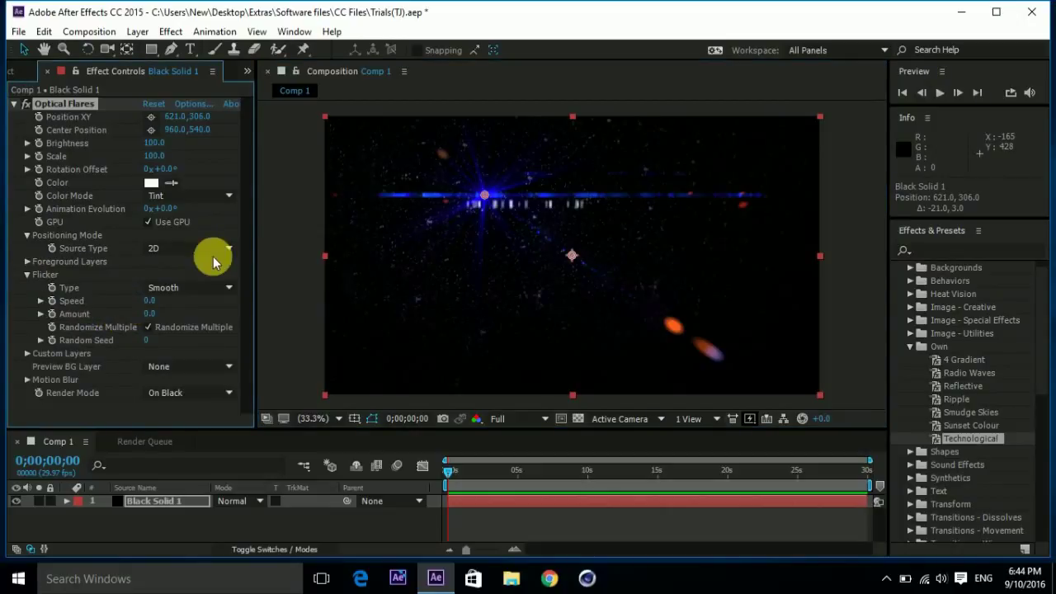
pyautogui.click(20, 273)
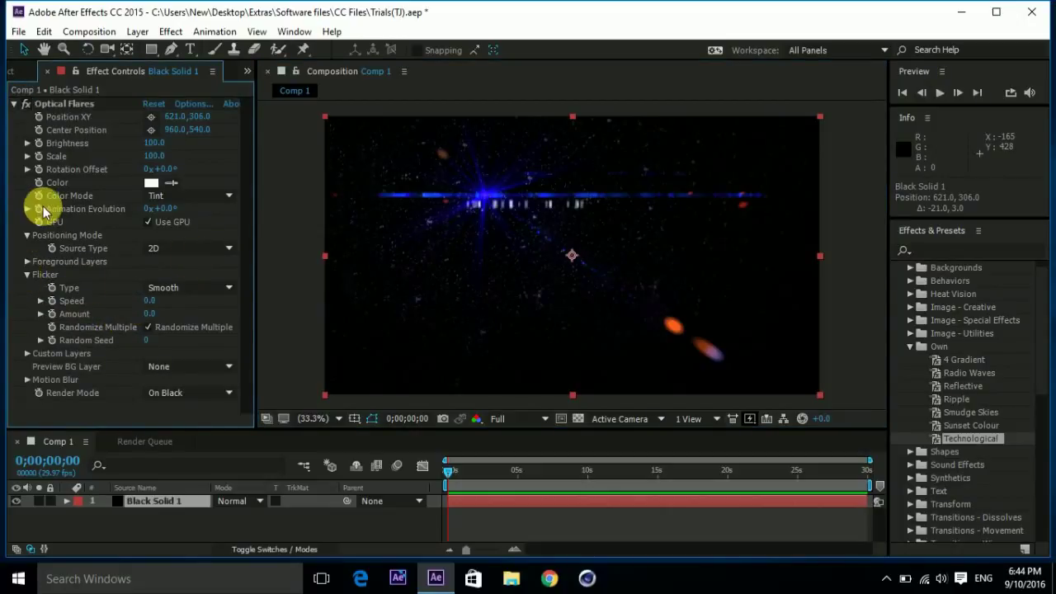
pyautogui.click(185, 105)
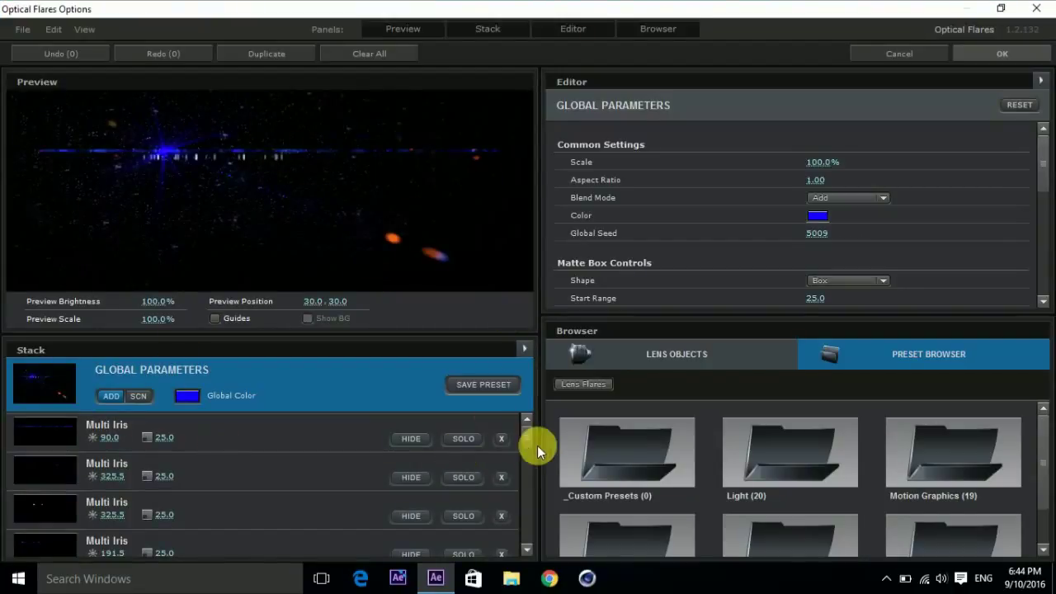
# Step: Scroll the Stack and Preset Browser lists to review the Multi Iris and Iris elements
pyautogui.moveTo(525, 435); pyautogui.dragTo(527, 459)
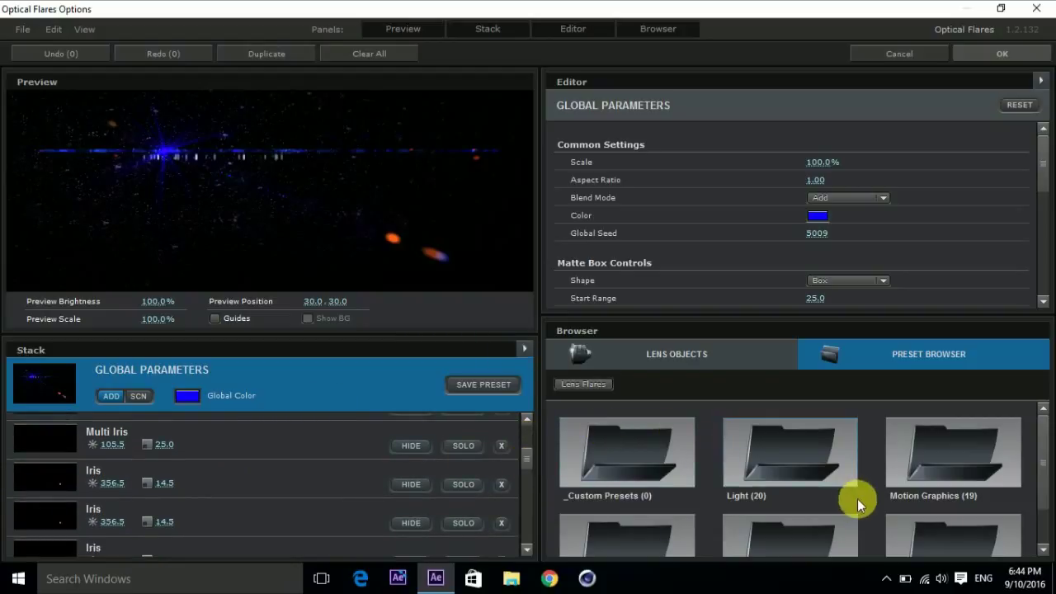
pyautogui.moveTo(1042, 464); pyautogui.dragTo(1040, 523)
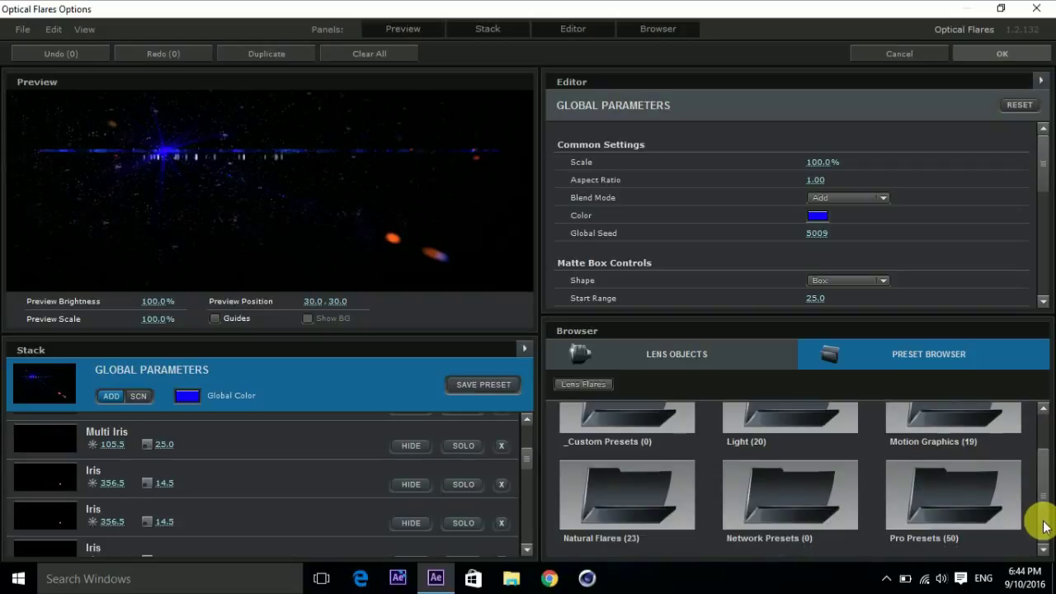
# Step: Close the flare editor with its settings kept, then delete the Optical Flares effect
pyautogui.click(989, 56)
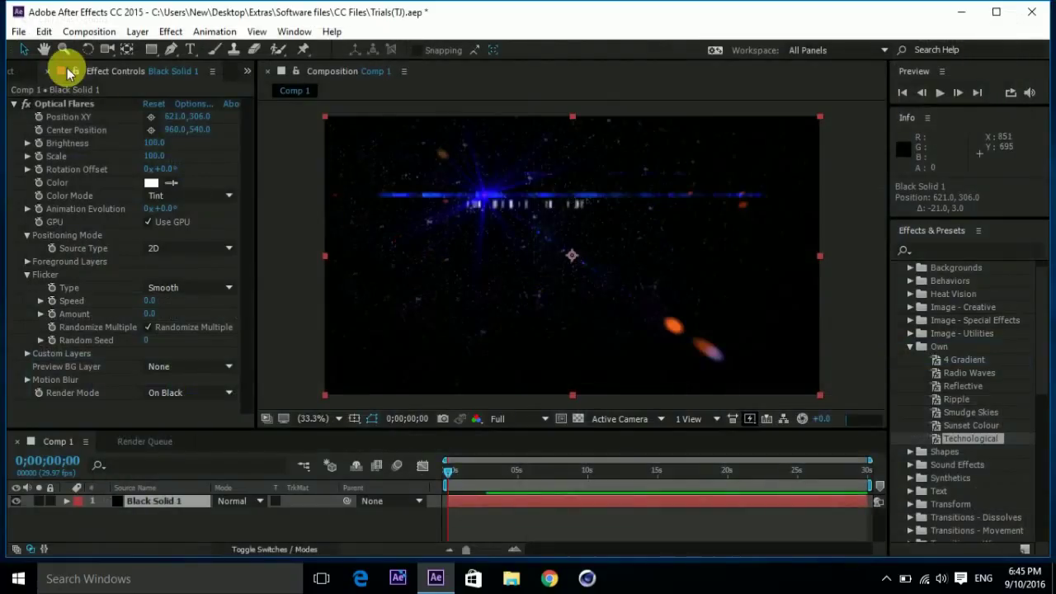
pyautogui.click(69, 104)
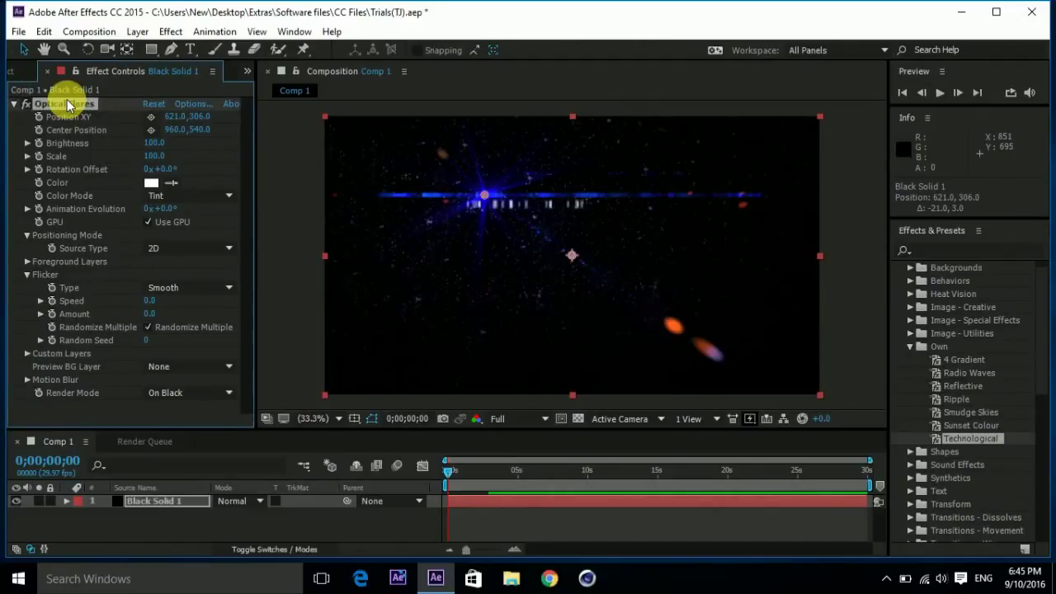
pyautogui.press('Delete')
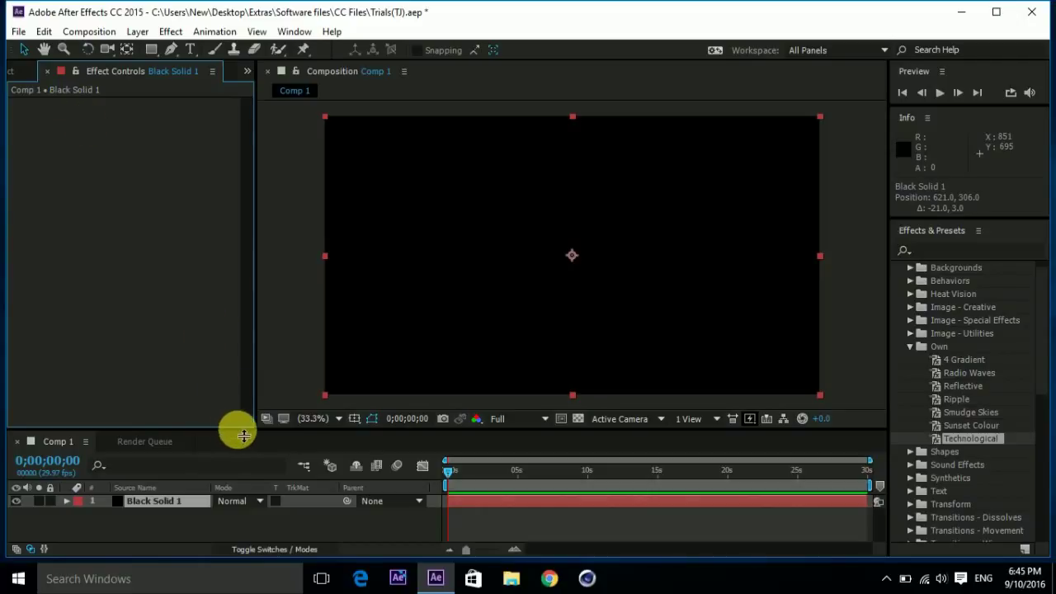
# Step: Delete the Black Solid 1 layer from Comp 1
pyautogui.moveTo(244, 436); pyautogui.dragTo(236, 404)
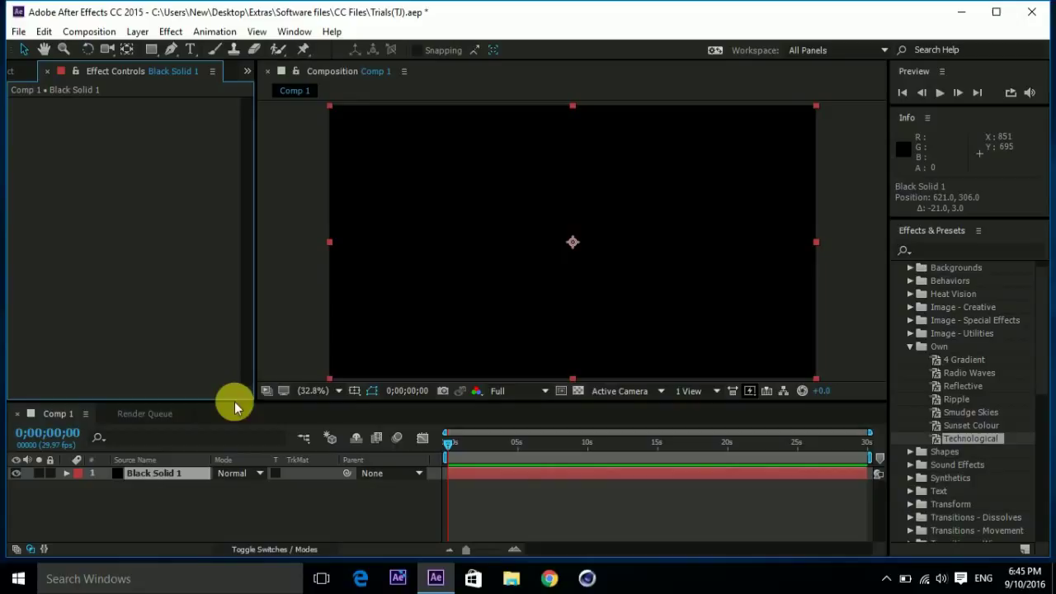
pyautogui.click(175, 476)
pyautogui.press('Delete')
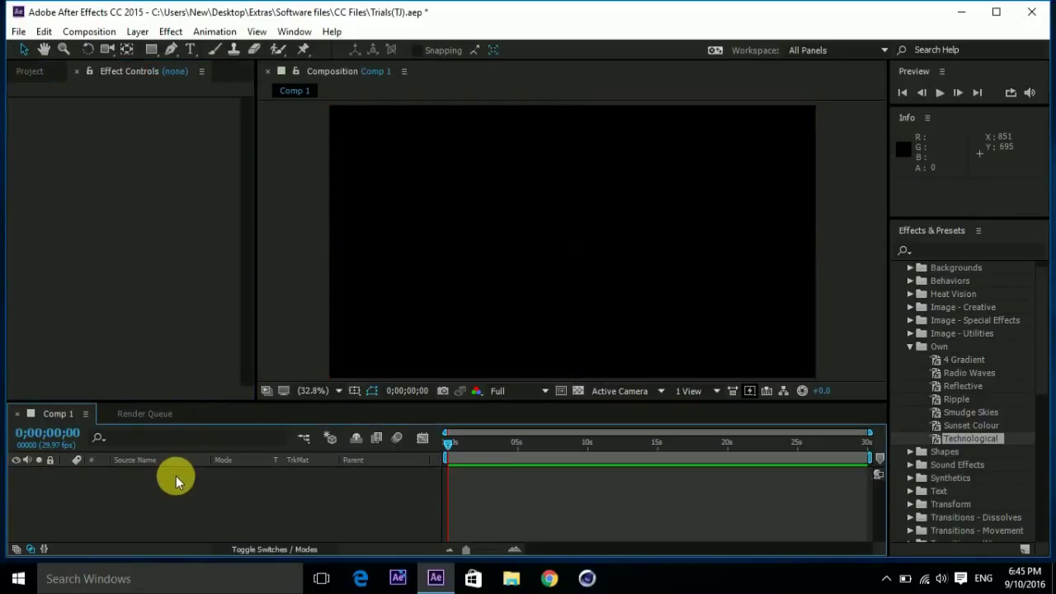
# Step: Close the Comp 1 timeline panel and show the Project panel contents
pyautogui.click(84, 413)
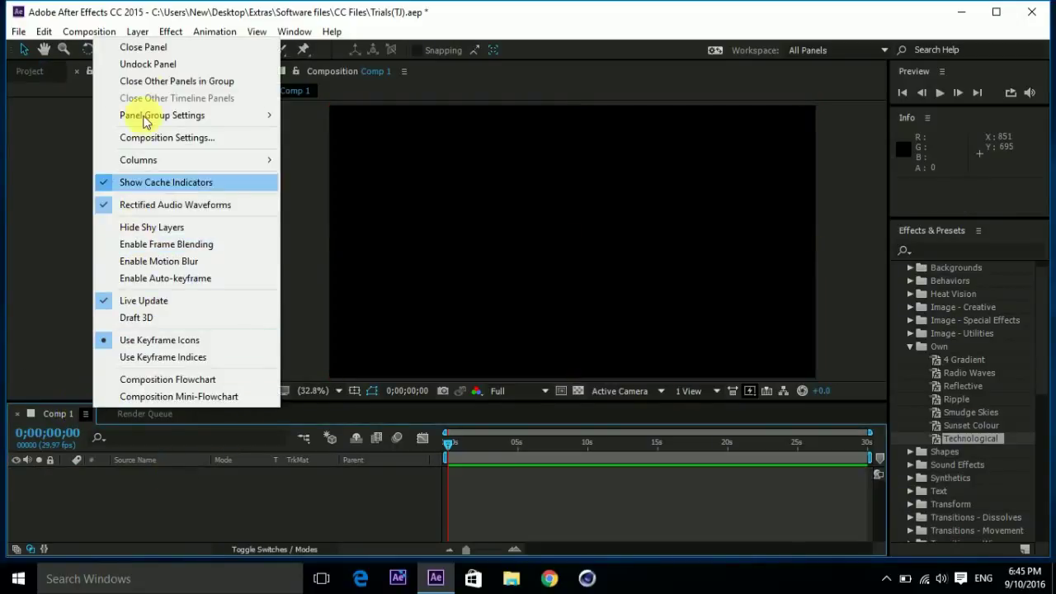
pyautogui.click(142, 47)
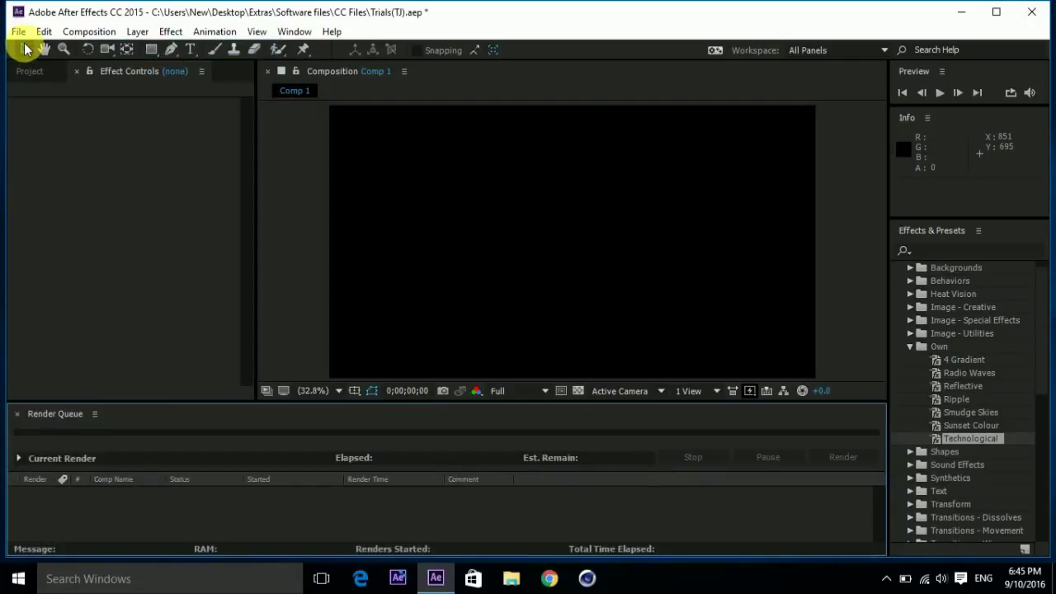
pyautogui.click(35, 73)
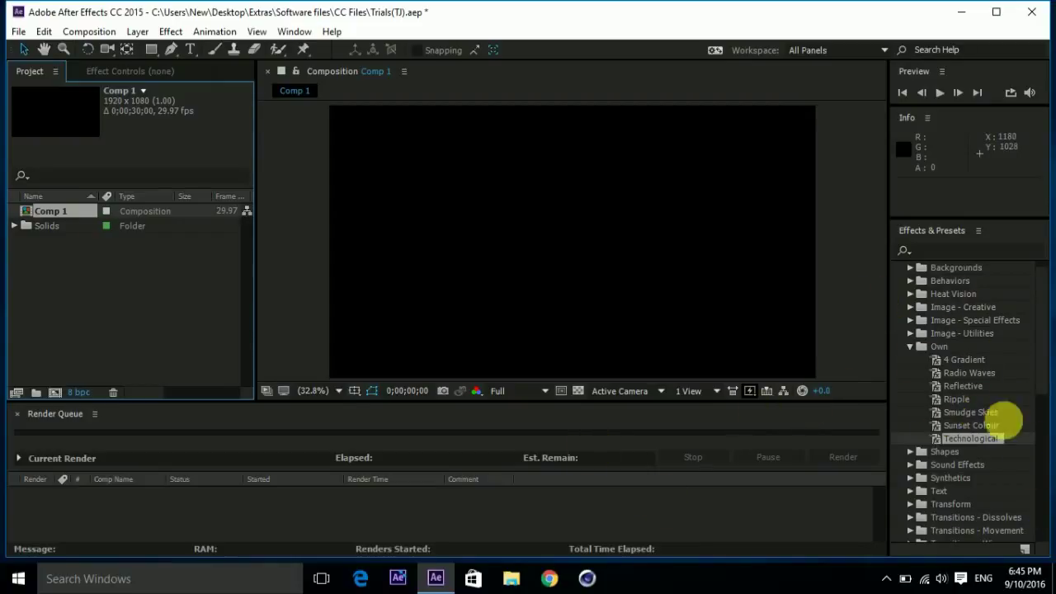
# Step: Cancel the preset rename, collapse the Own folder, and browse then collapse the Videocopilot presets
pyautogui.moveTo(1042, 349); pyautogui.dragTo(1042, 311)
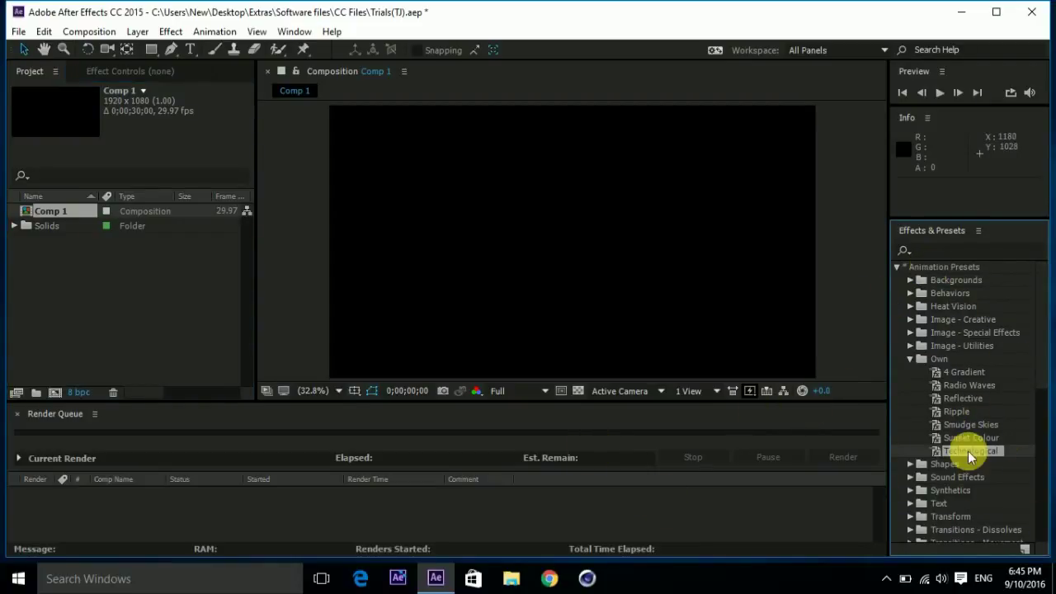
pyautogui.press('Return')
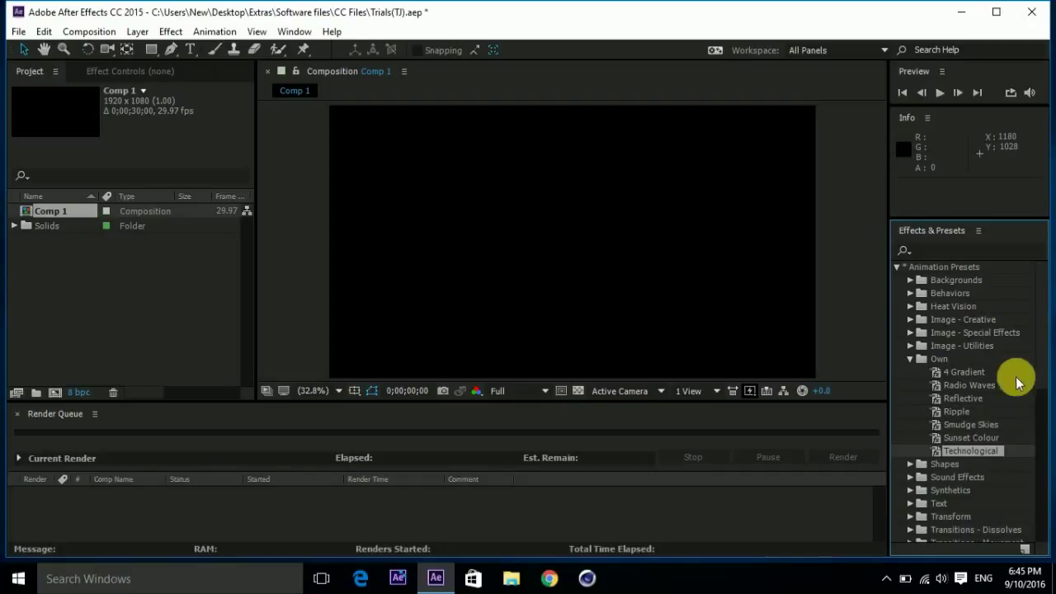
pyautogui.click(910, 360)
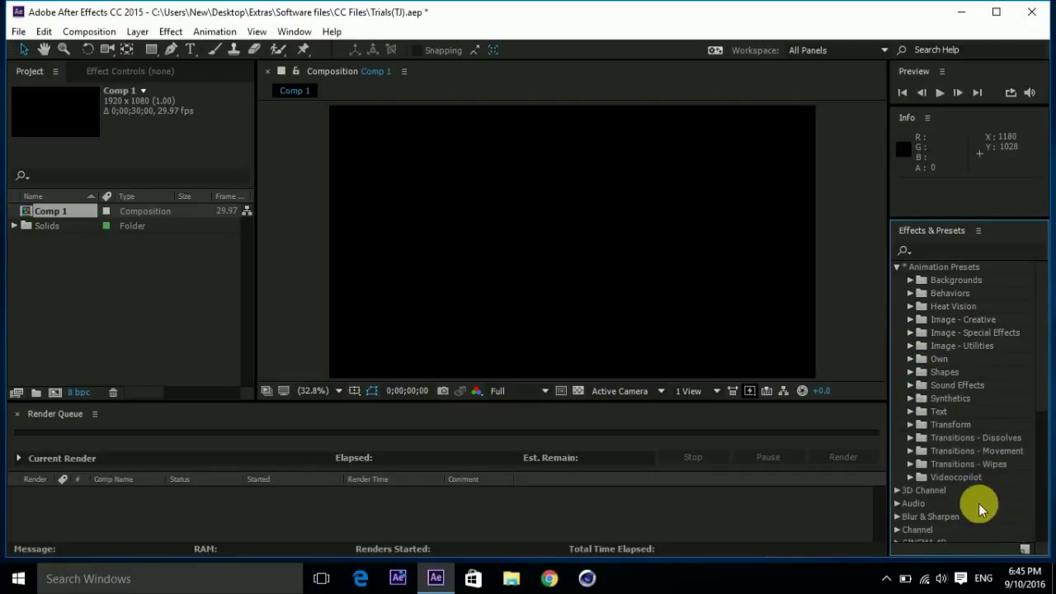
pyautogui.click(910, 477)
pyautogui.scroll(-3, 1037, 335)
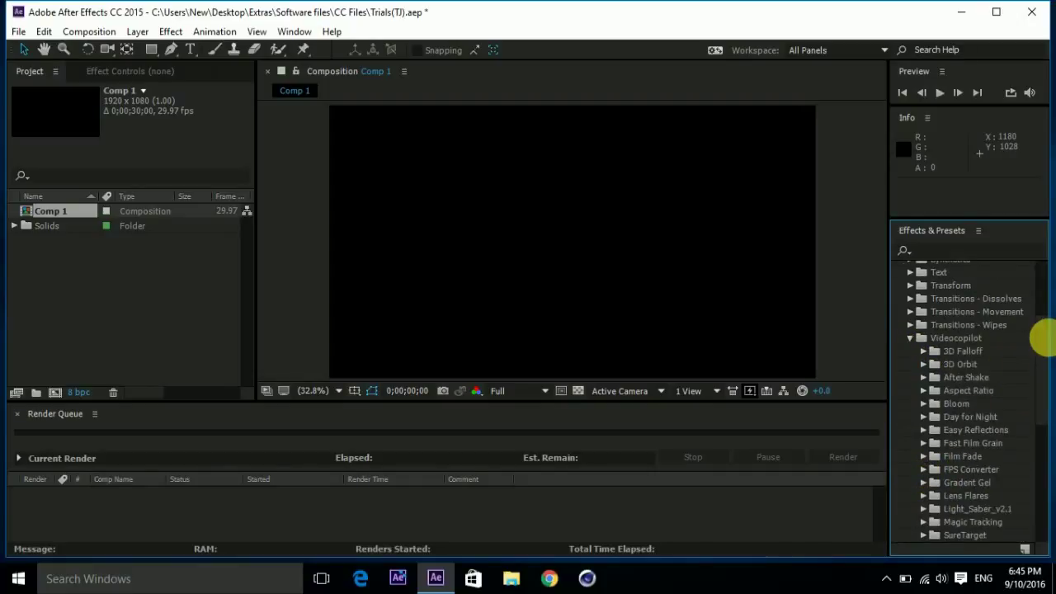
pyautogui.scroll(-2, 1048, 388)
pyautogui.scroll(2, 1045, 375)
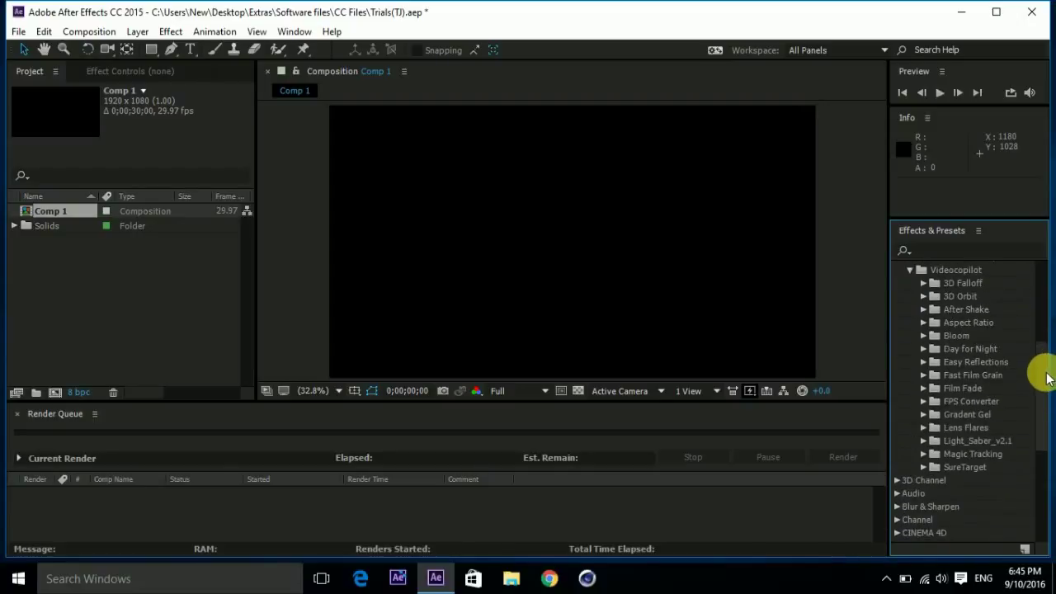
pyautogui.click(908, 272)
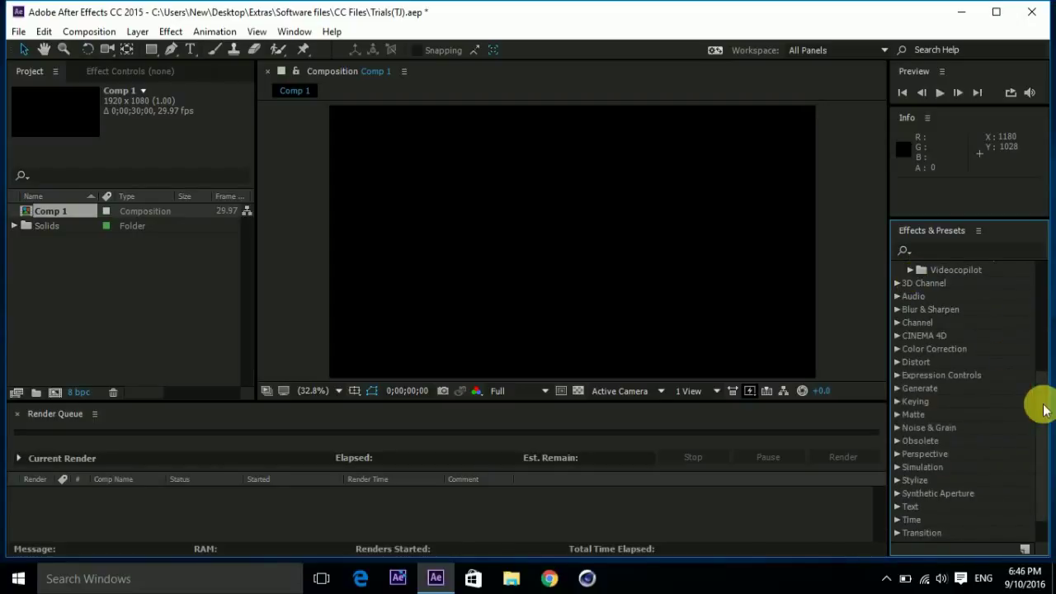
# Step: Expand the Video Copilot category to show Optical Flares, Saber and VC Color Vibrance
pyautogui.scroll(-3, 1040, 413)
pyautogui.click(898, 535)
pyautogui.scroll(-1, 1040, 476)
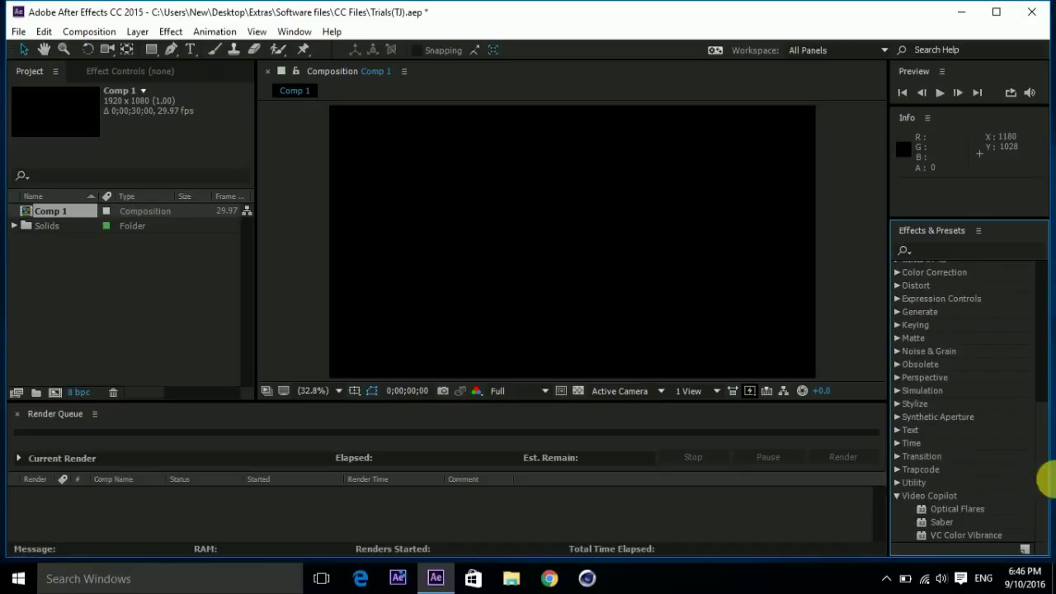